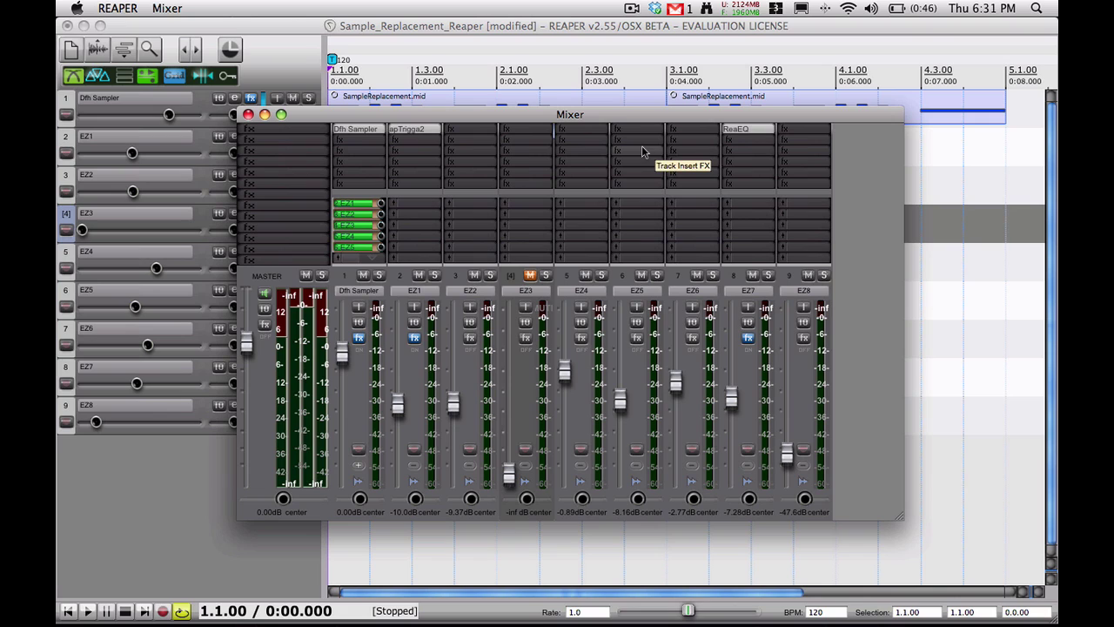
mouse_move(574, 116)
left_mouse_down()
mouse_move(638, 194)
mouse_move(370, 99)
mouse_move(582, 171)
mouse_move(575, 119)
left_mouse_up()
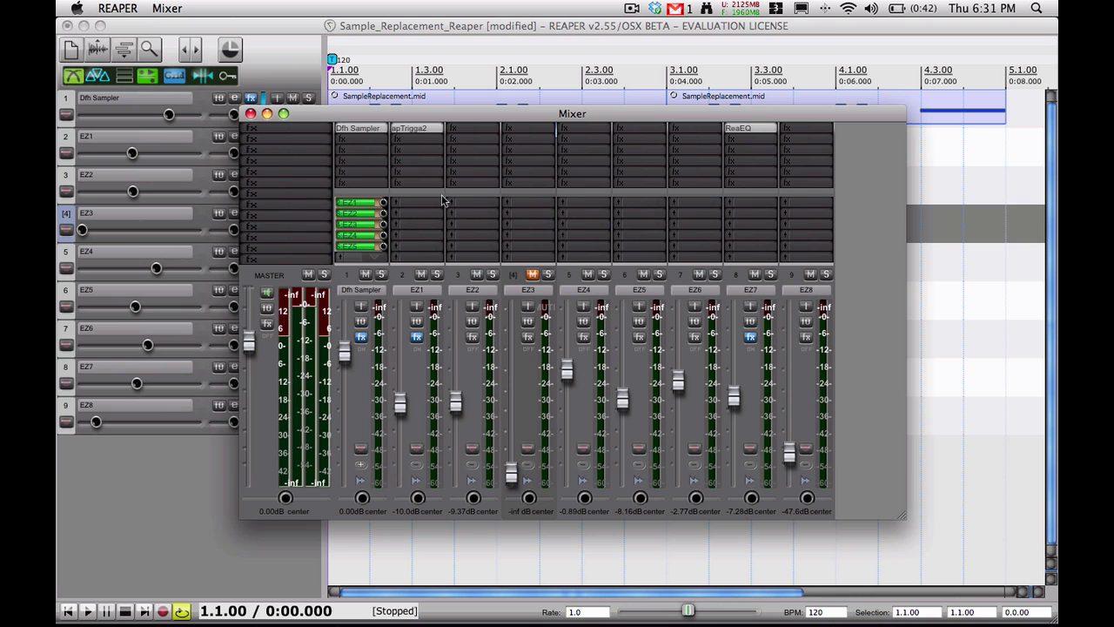
key("space")
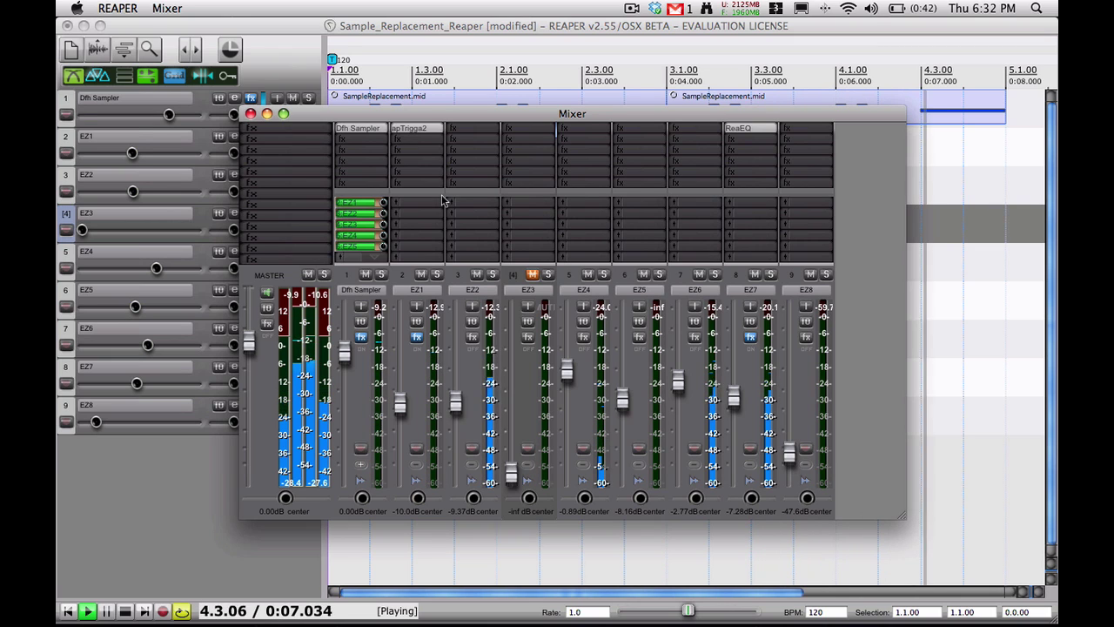
key("space")
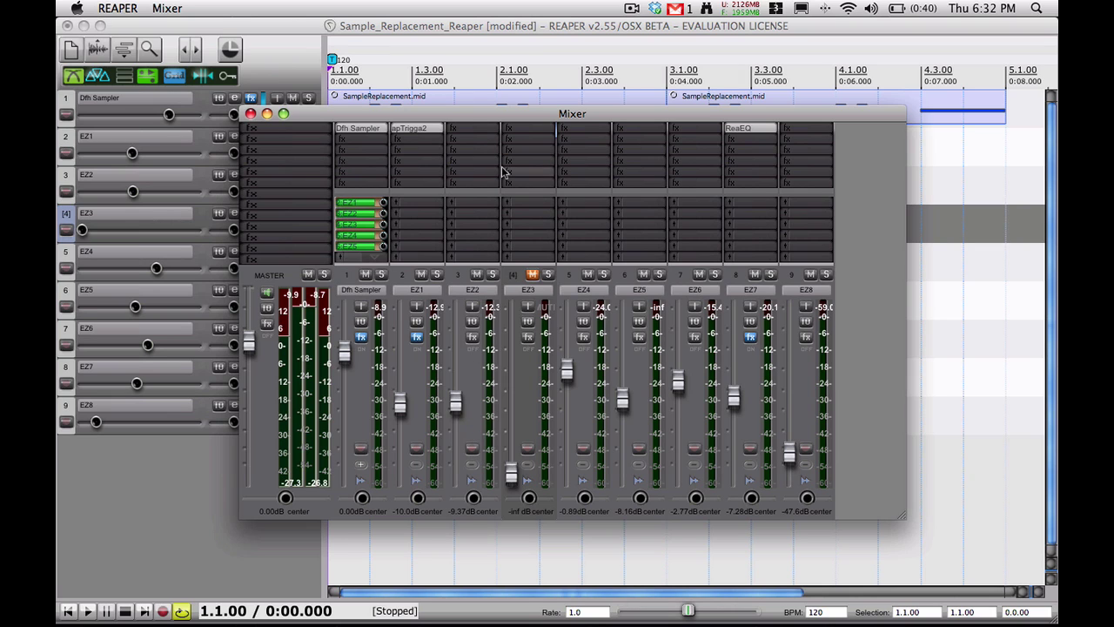
key("space")
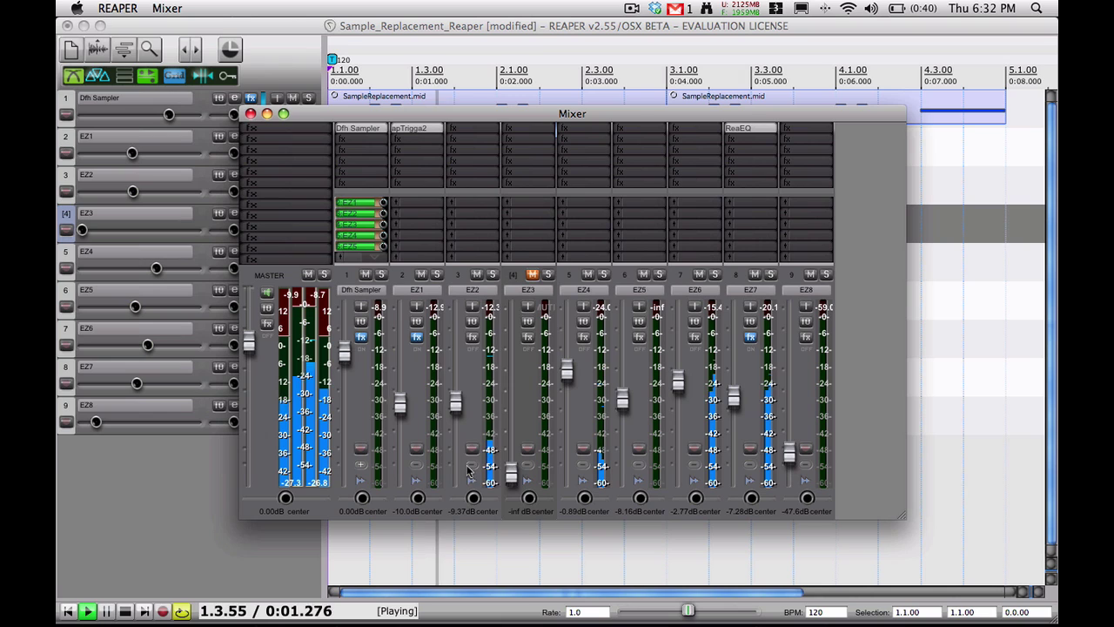
key("space")
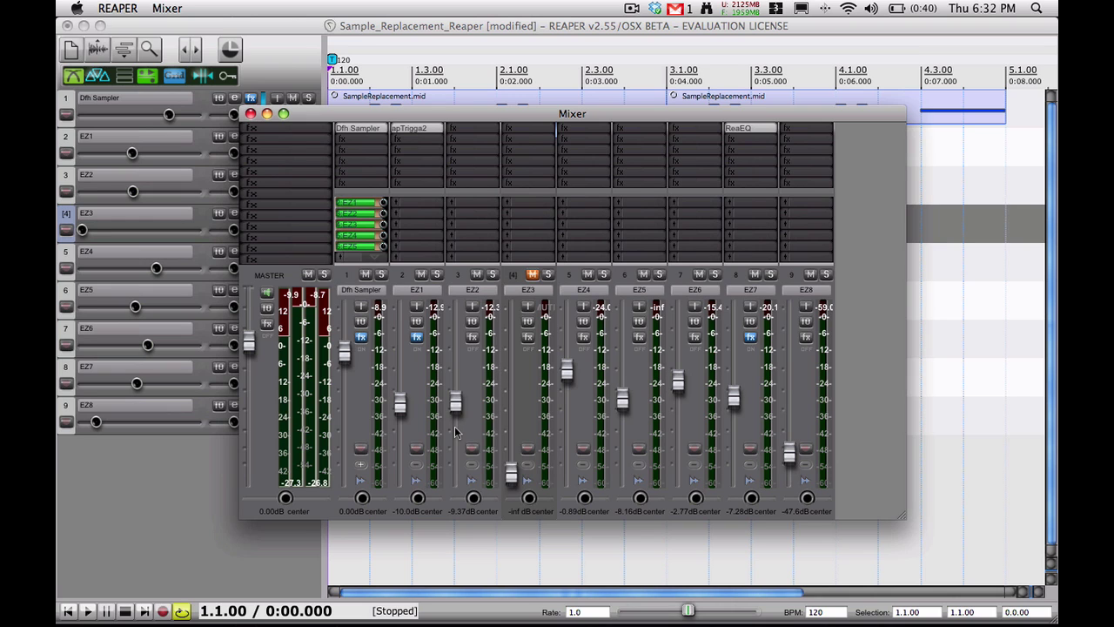
key("space")
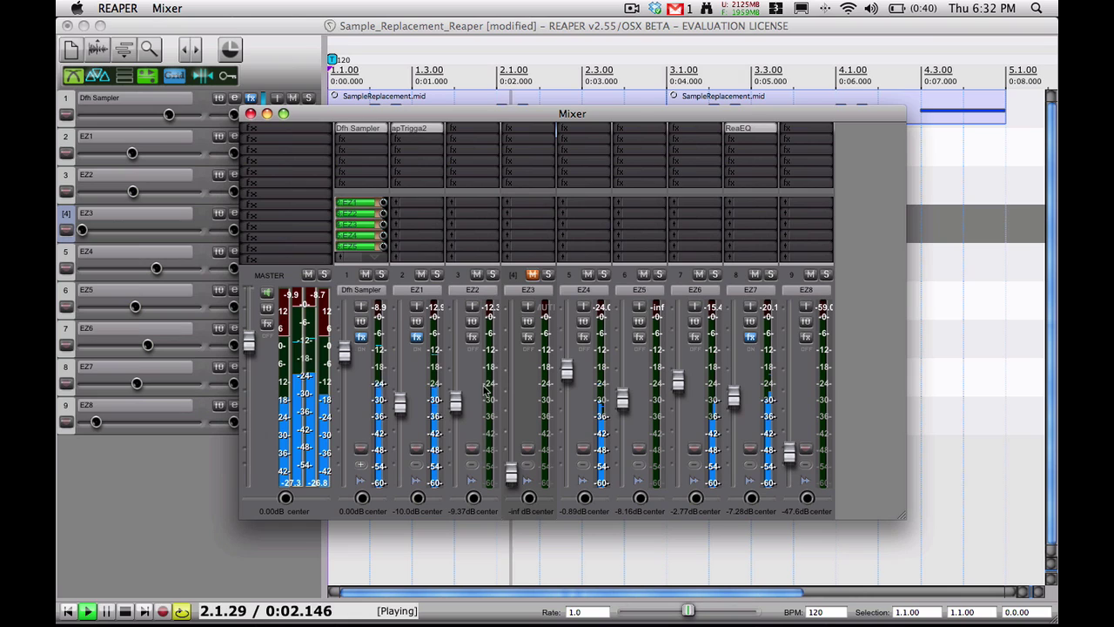
key("space")
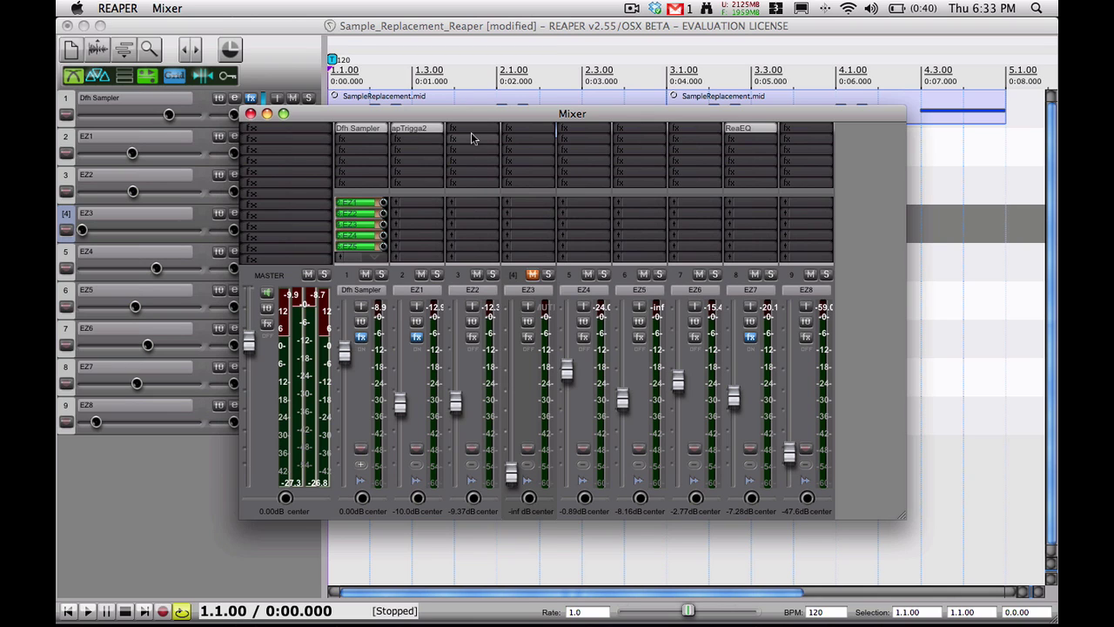
Step: Add apTrigga2 from the AU plugin list to track EZ2 and centre its window
double_click(472, 128)
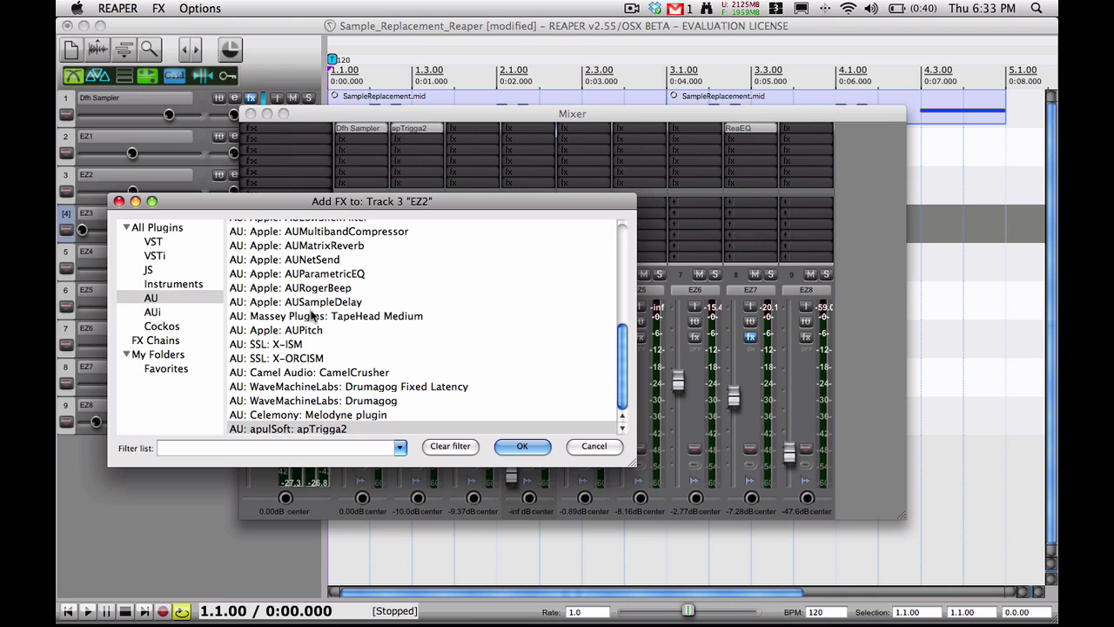
left_click(178, 312)
left_click(172, 300)
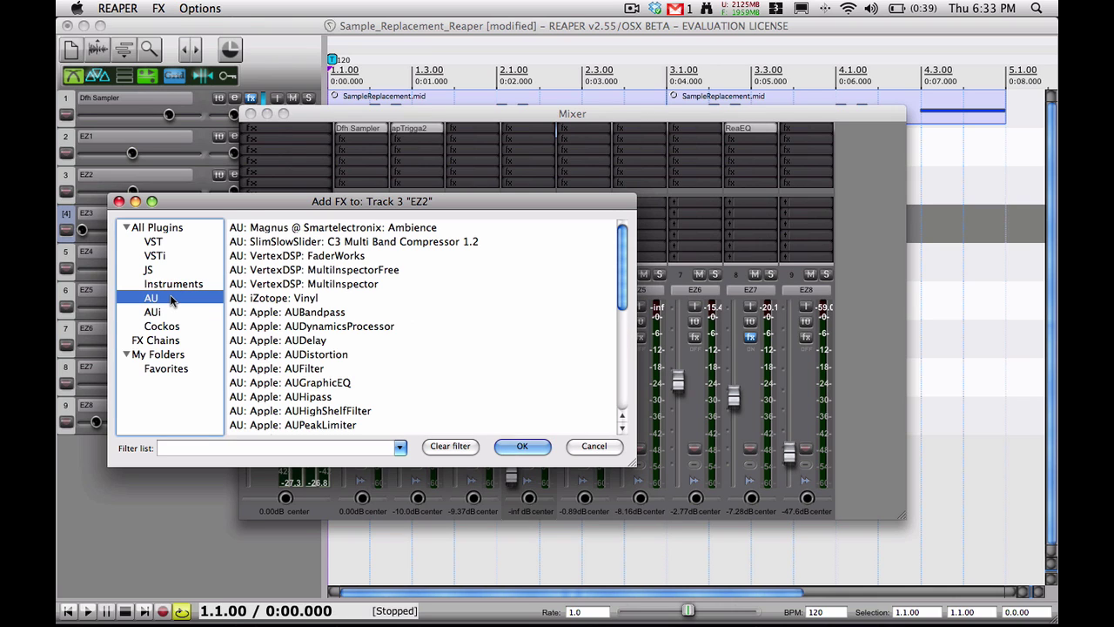
scroll(328, 352, "down", 5)
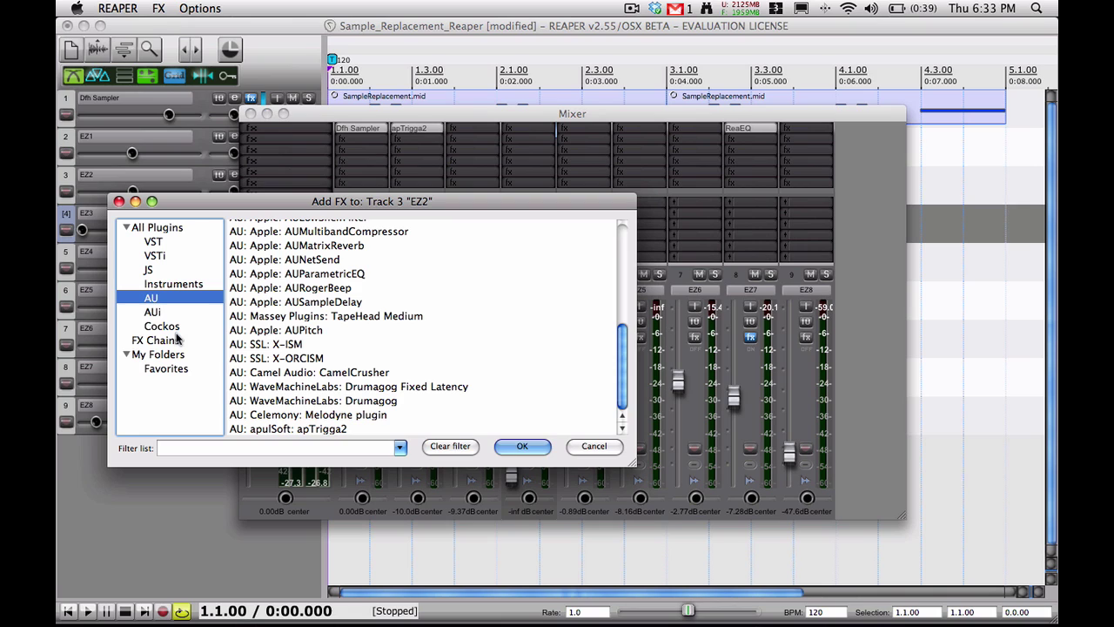
left_click(292, 429)
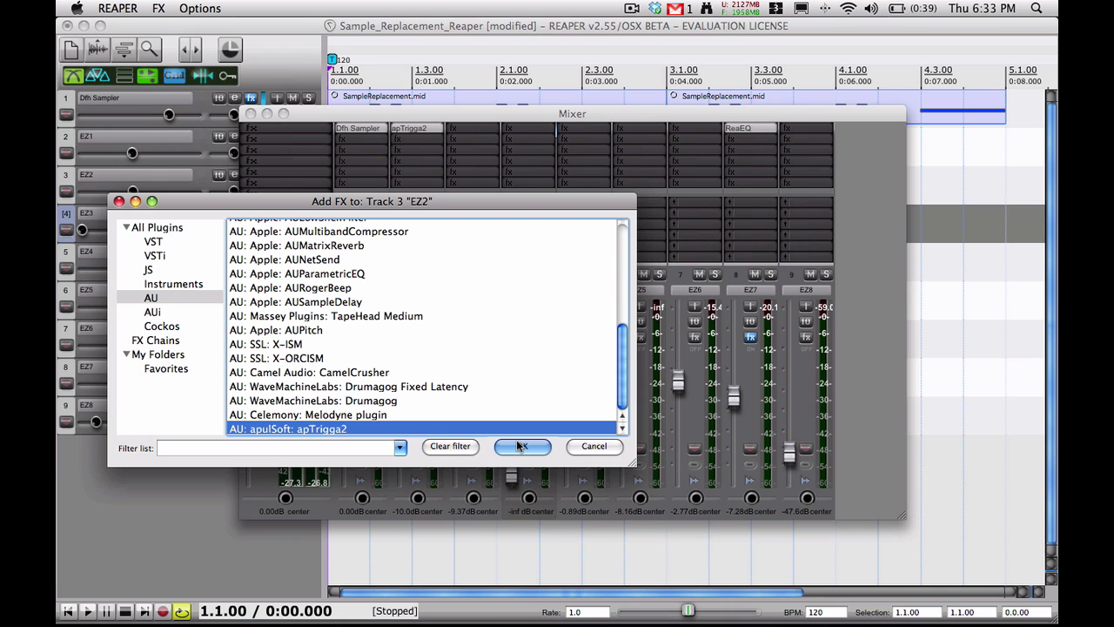
double_click(313, 429)
left_click_drag(285, 431, 506, 248)
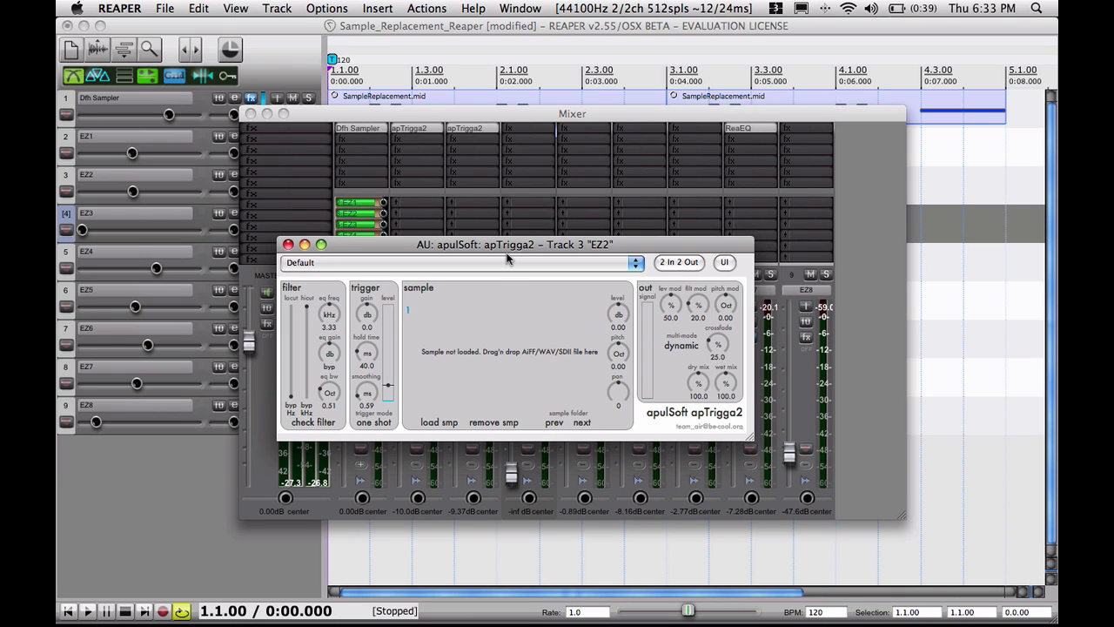
Step: Toggle apTrigga2 between generic and native views and nudge its window right
left_click(724, 263)
mouse_move(746, 276)
left_mouse_down()
mouse_move(746, 400)
mouse_move(744, 229)
mouse_move(736, 528)
mouse_move(737, 263)
left_mouse_up()
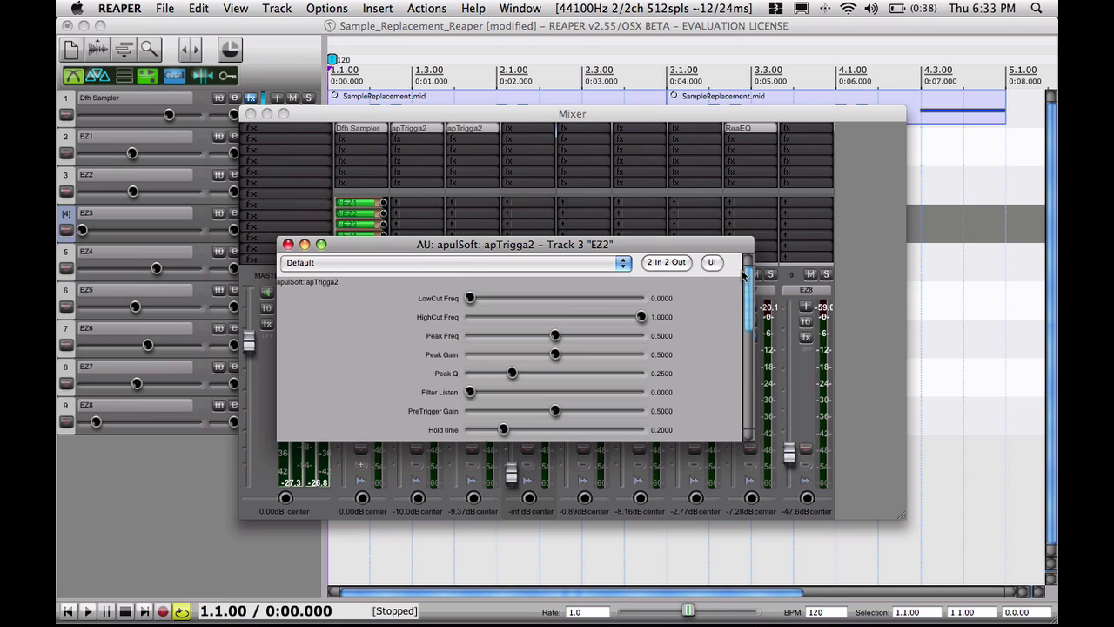
left_click(711, 262)
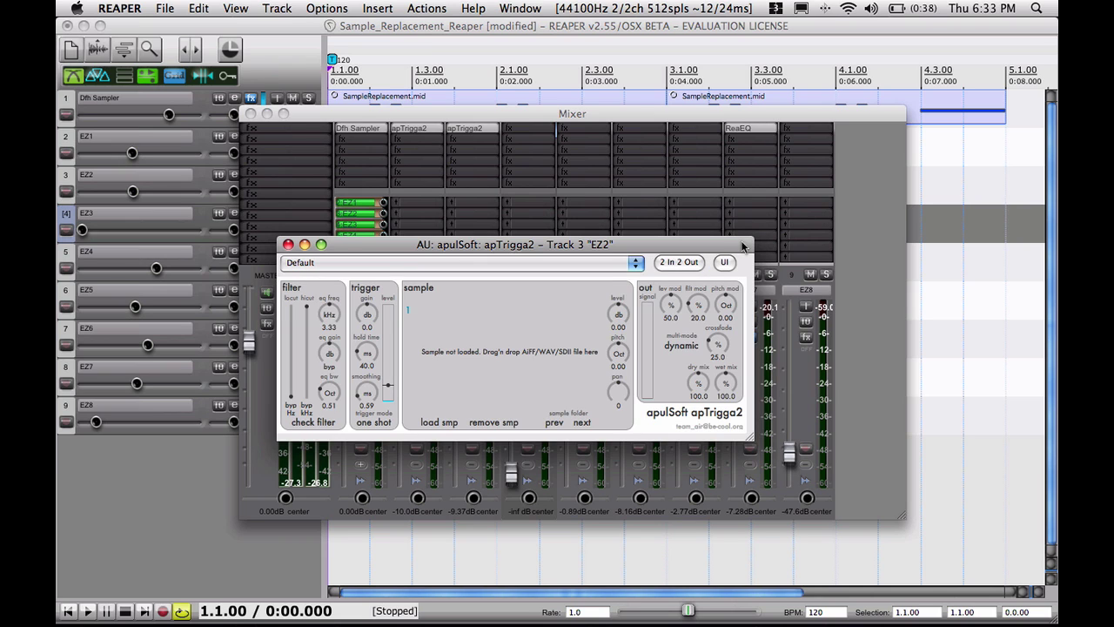
left_click_drag(743, 246, 791, 254)
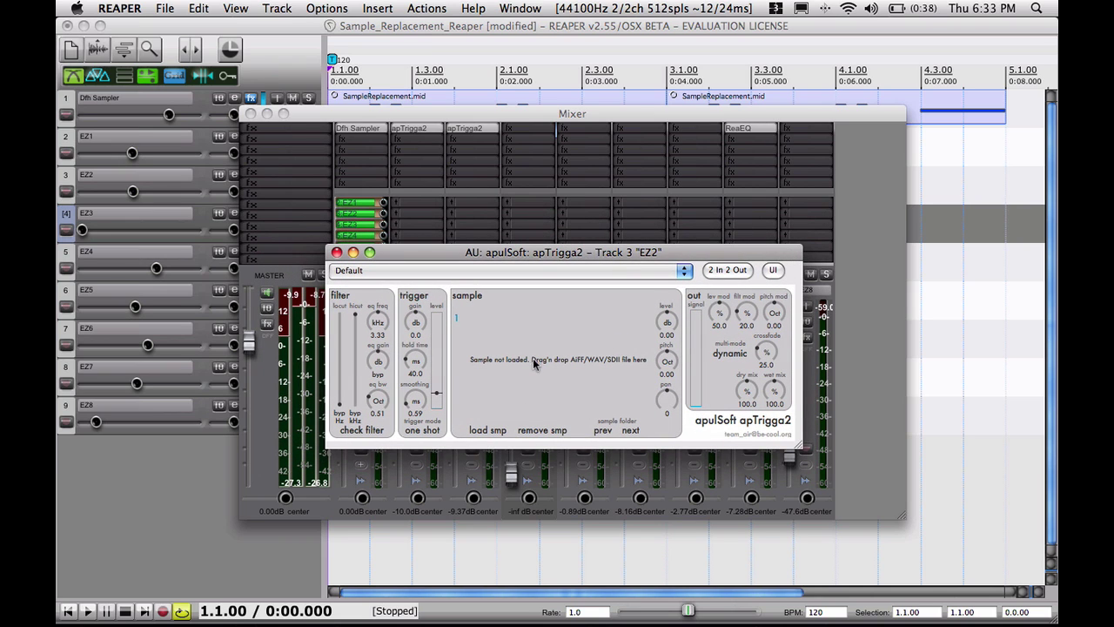
Step: Load SnareHit2.wav from the Bounces folder and lower its level slightly
left_click(485, 430)
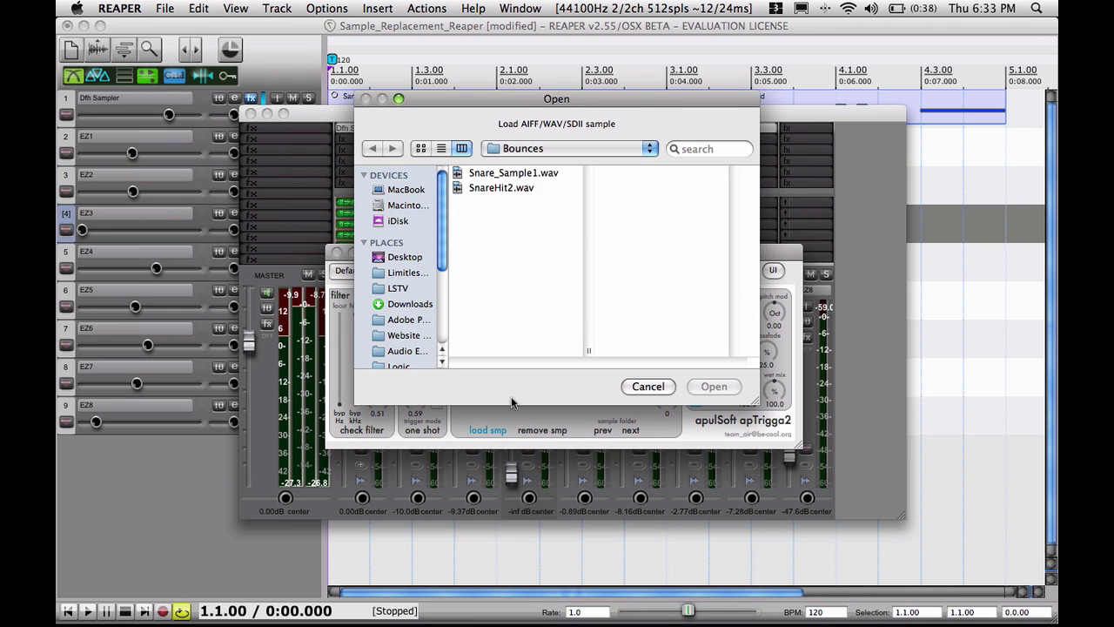
left_click(544, 149)
left_click(522, 149)
left_click(501, 189)
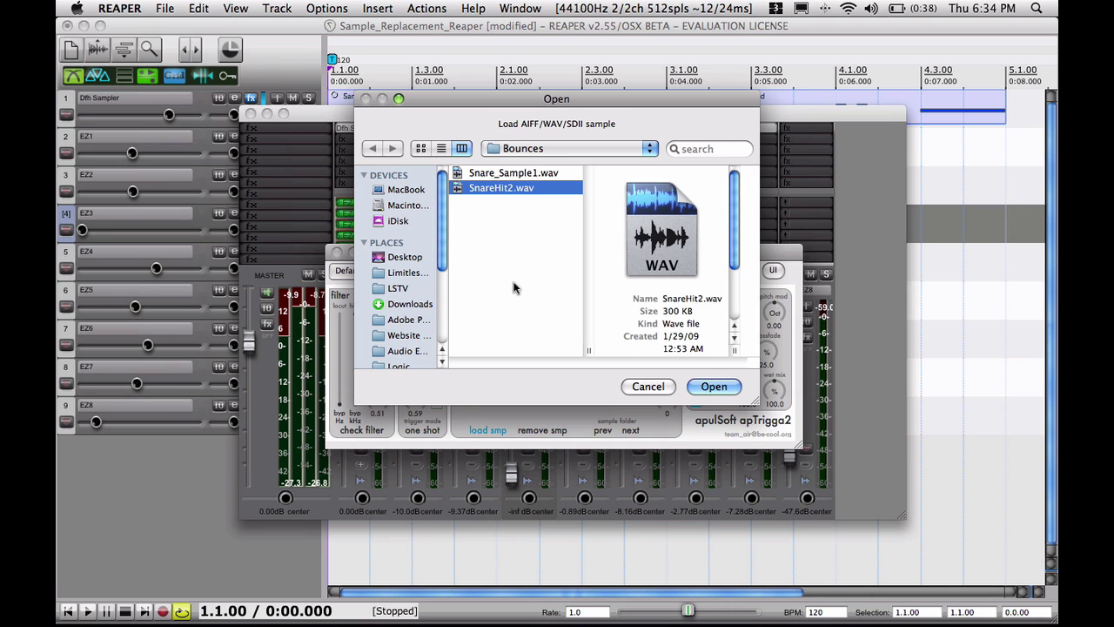
left_click(727, 388)
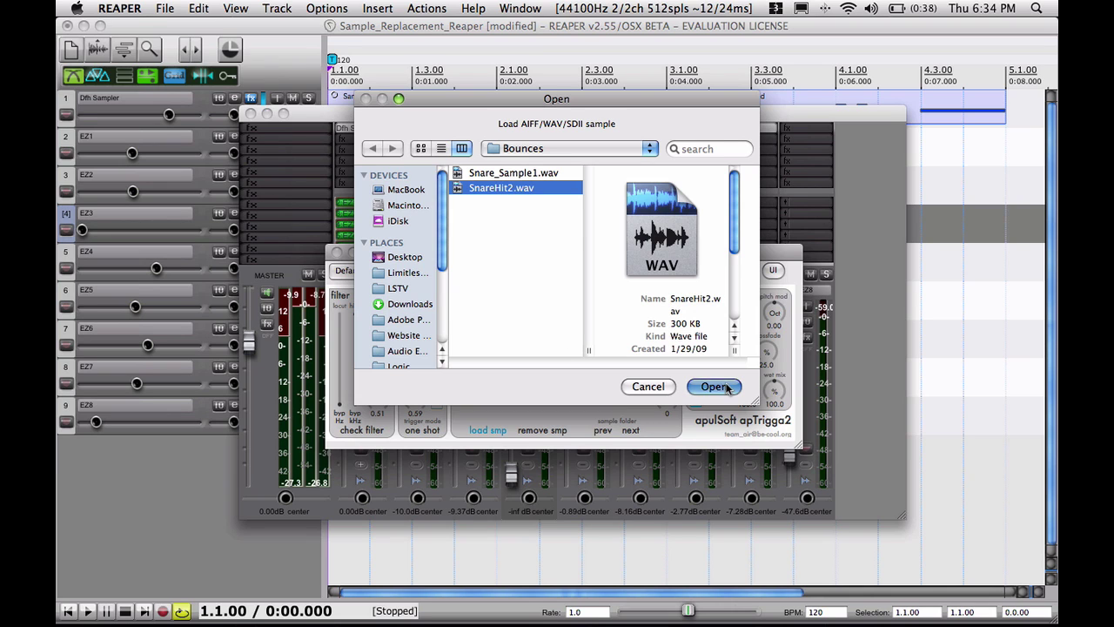
left_click_drag(663, 333, 665, 340)
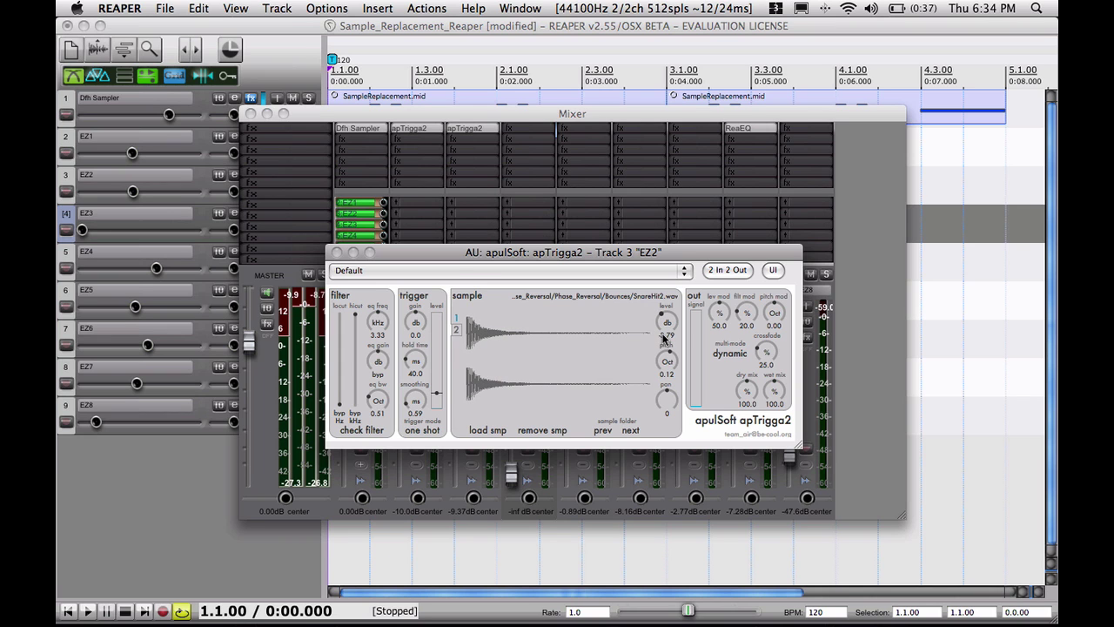
Step: Reposition the plugin window and turn the sample level down to -15.0 dB
left_click_drag(485, 255, 576, 166)
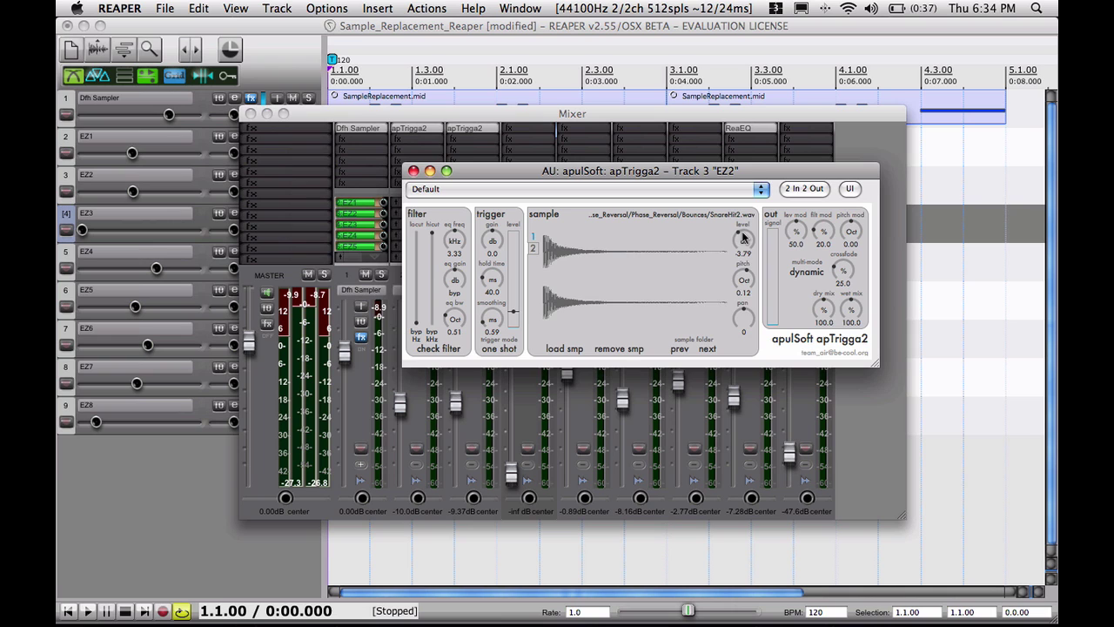
left_click_drag(742, 237, 740, 292)
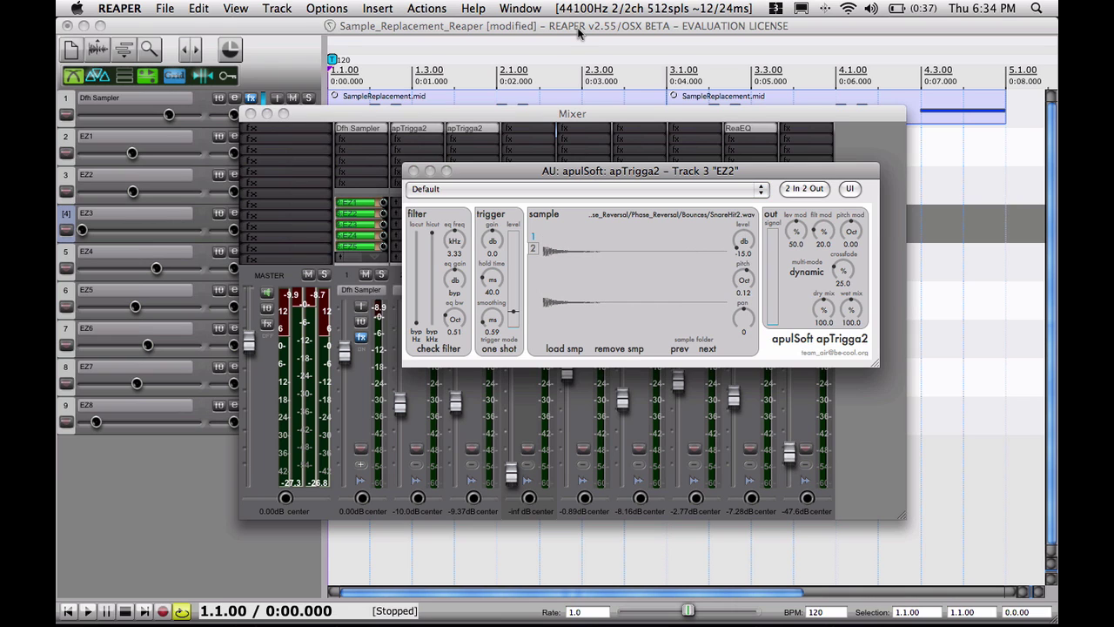
left_click_drag(696, 179, 808, 180)
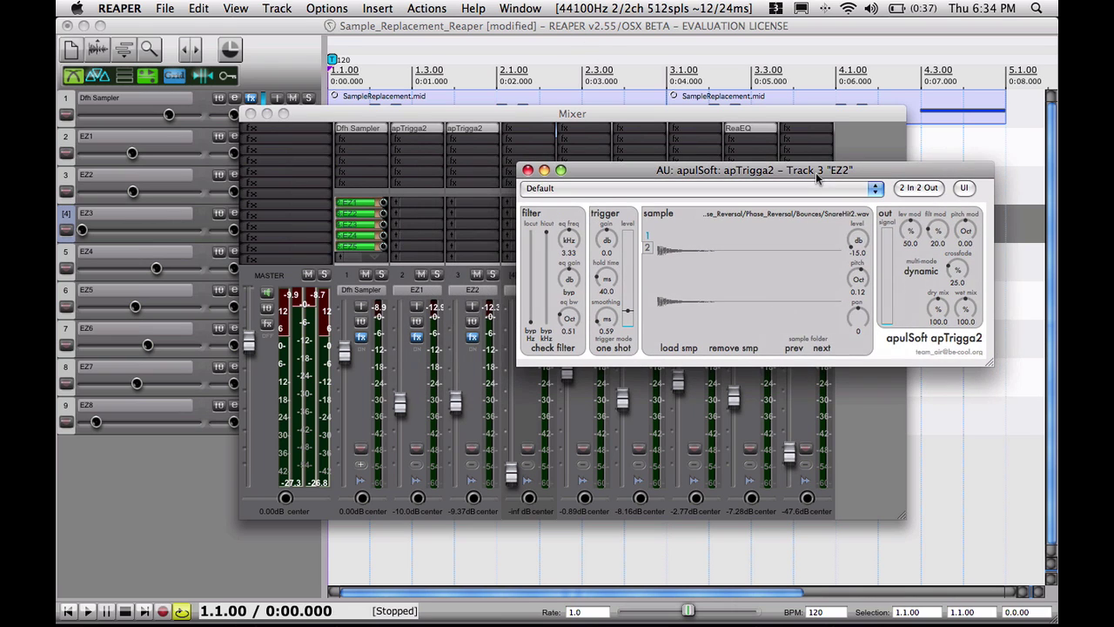
Step: Audition the project and settle SnareHit2's level at -6.79 dB, then stop playback
left_click(666, 25)
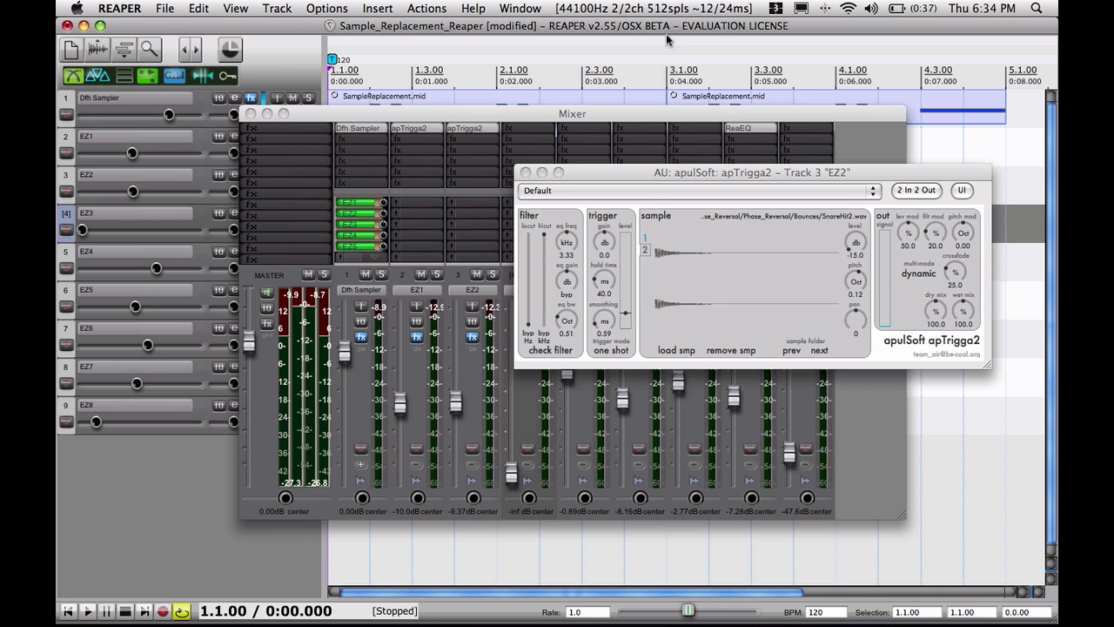
key("space")
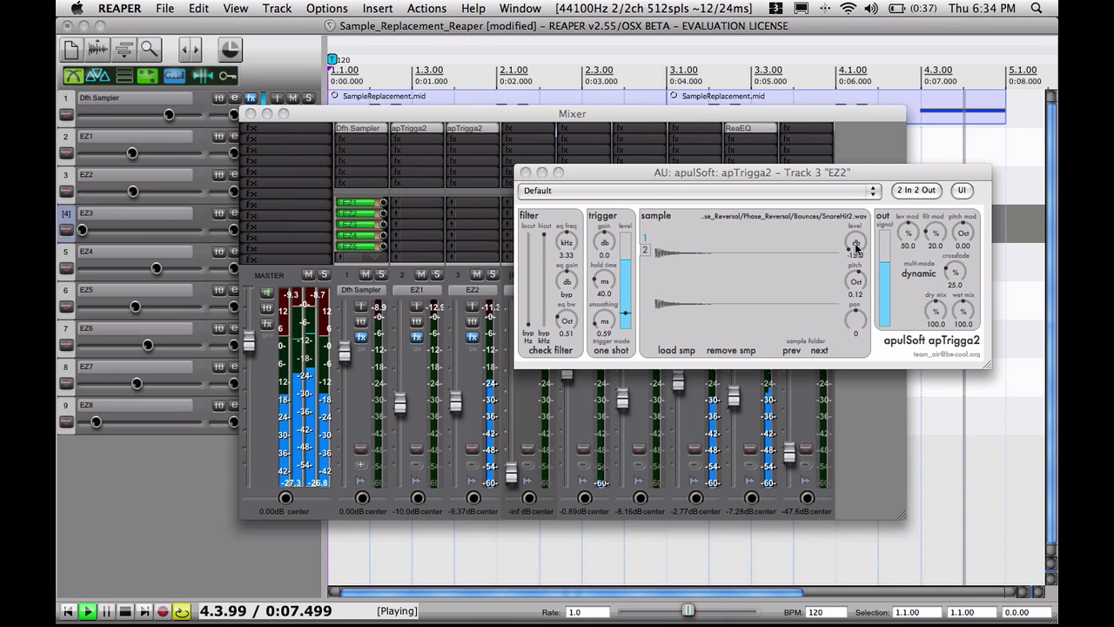
left_click_drag(856, 248, 860, 224)
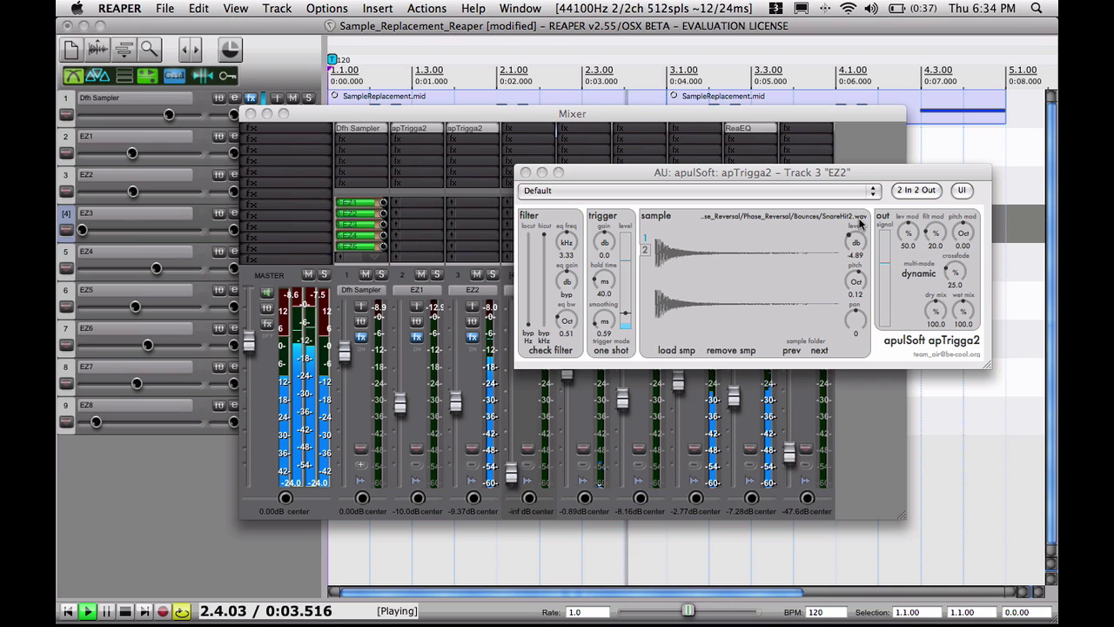
left_click_drag(860, 225, 861, 233)
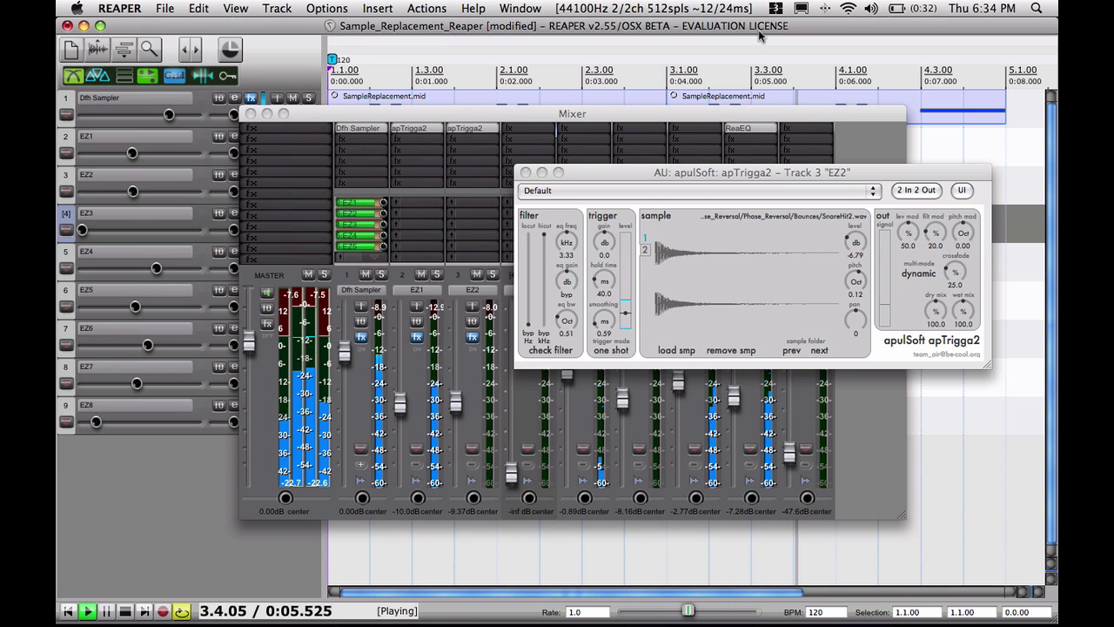
key("space")
left_click(807, 176)
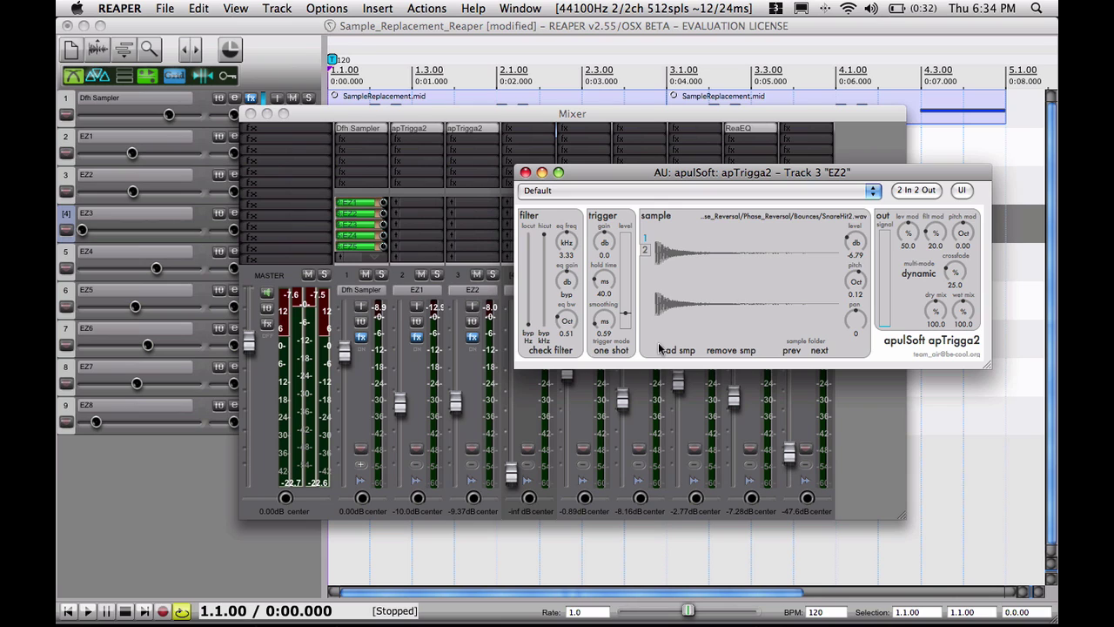
Step: Load Snare_Sample1.wav from Bounces into apTrigga2's second sample slot
left_click(645, 249)
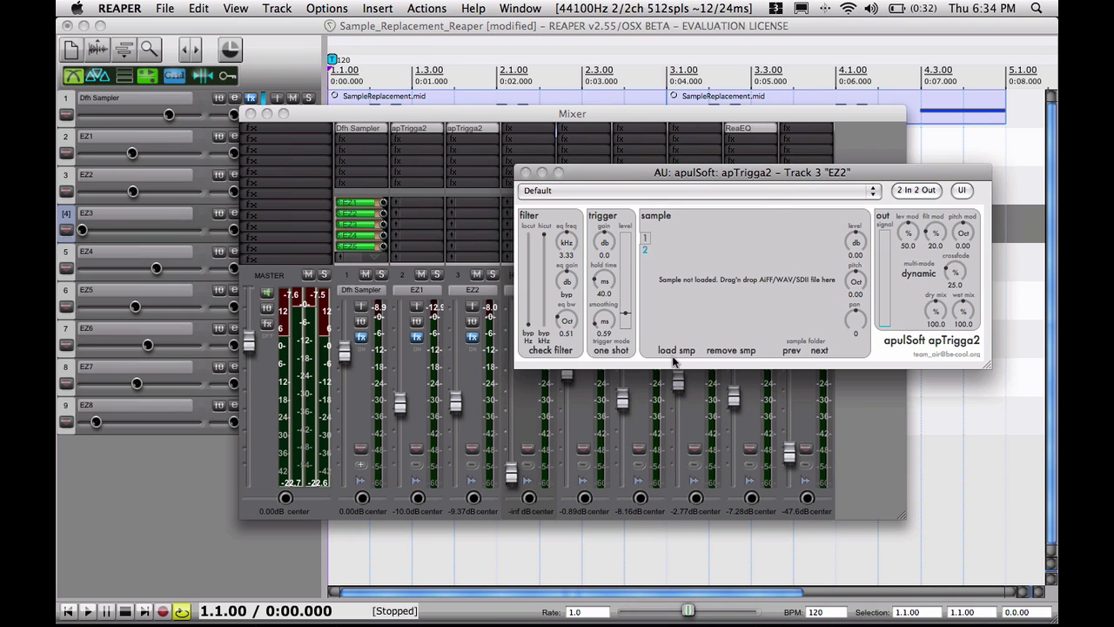
left_click(676, 351)
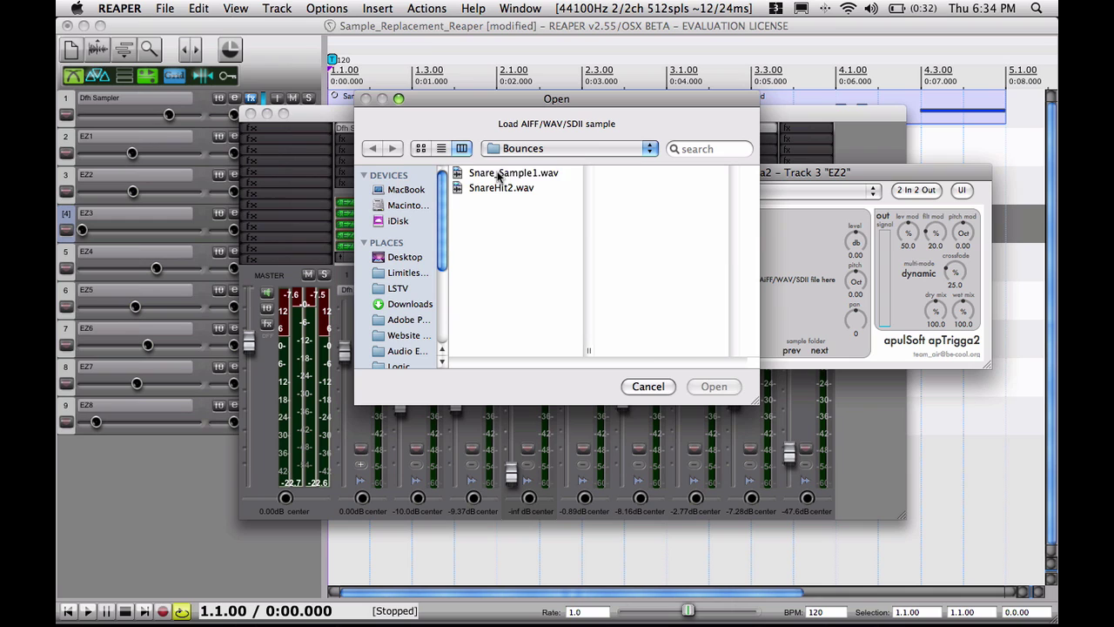
left_click(499, 174)
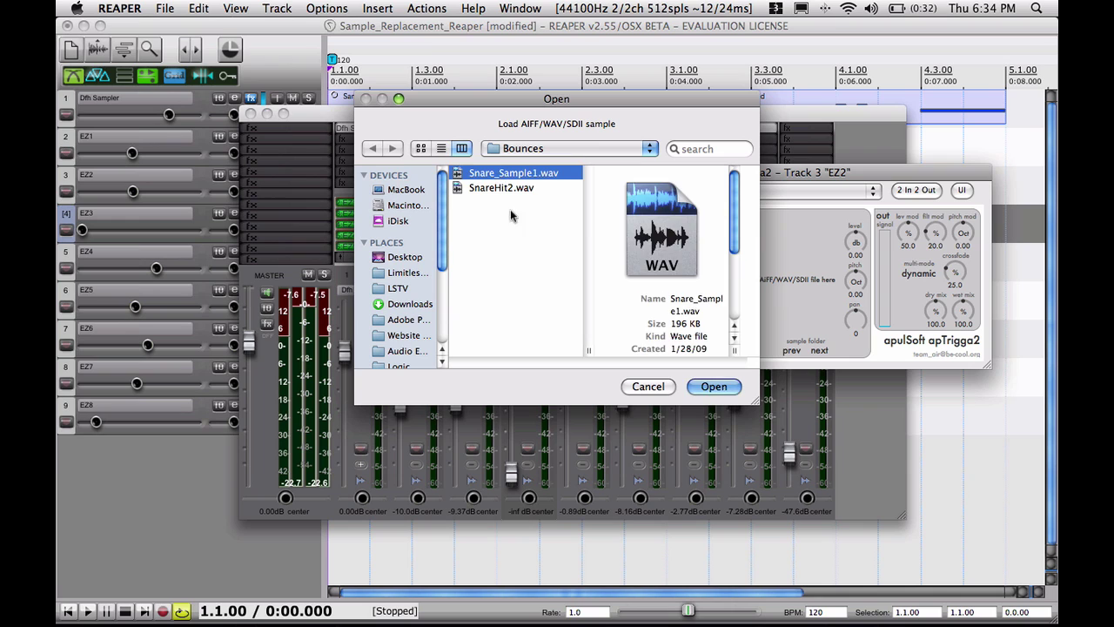
left_click(709, 387)
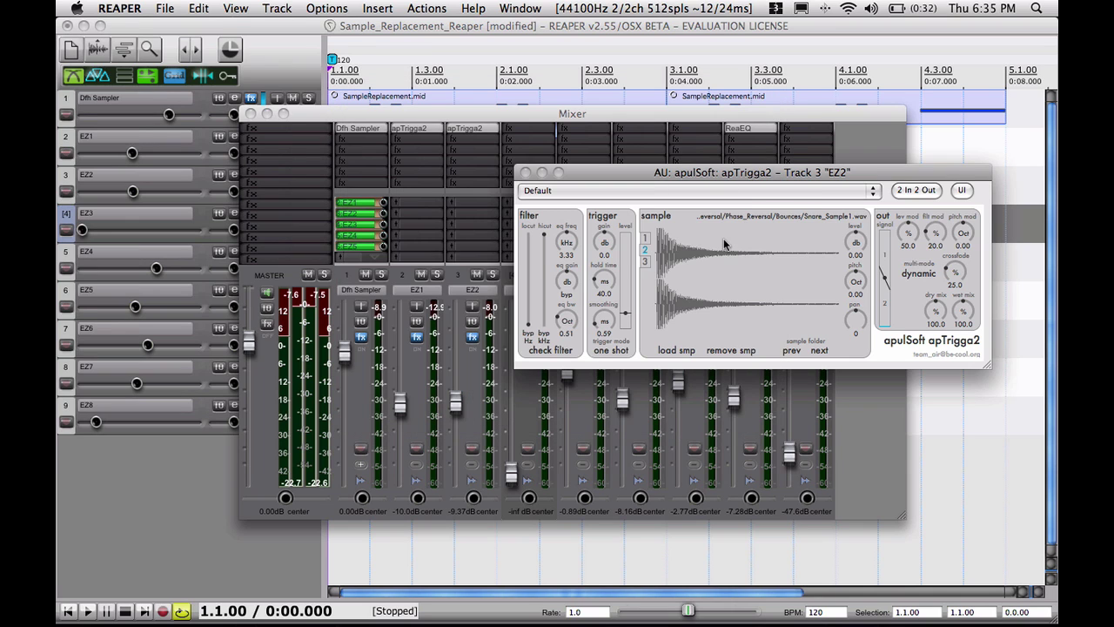
Step: Set slot 2's level to -6.63 dB and lower the velocity threshold between samples
left_click_drag(866, 247, 849, 251)
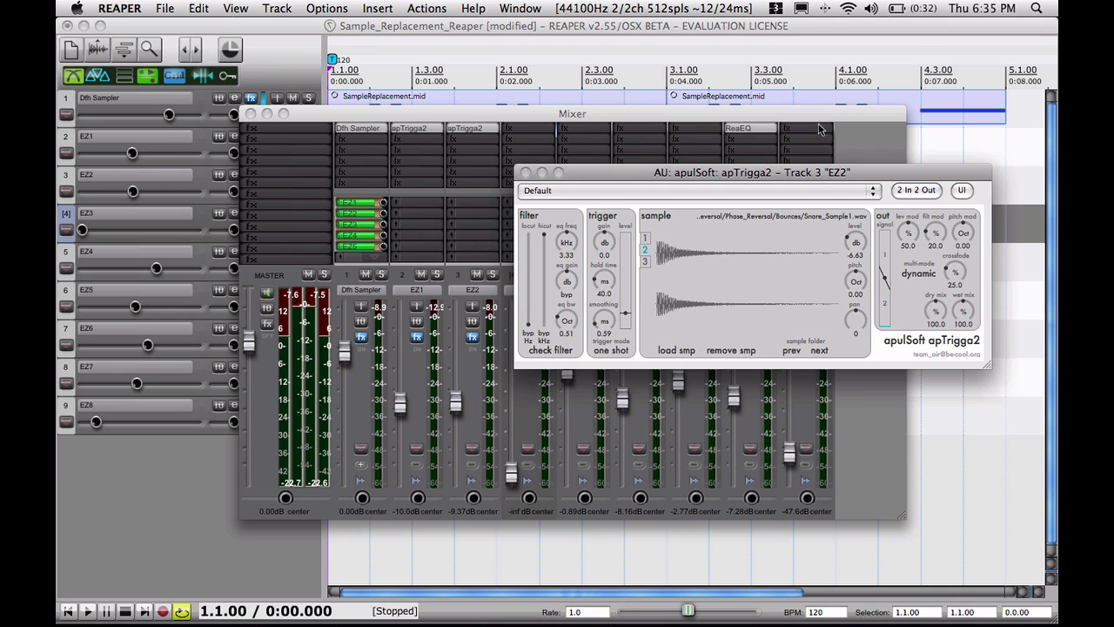
left_click(926, 30)
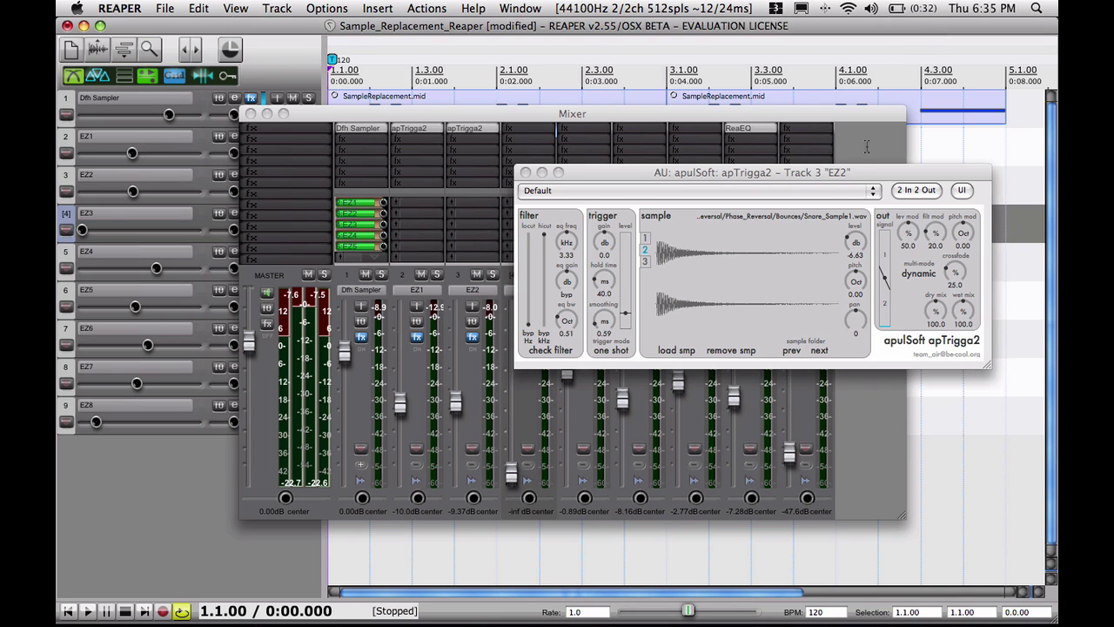
left_click(878, 177)
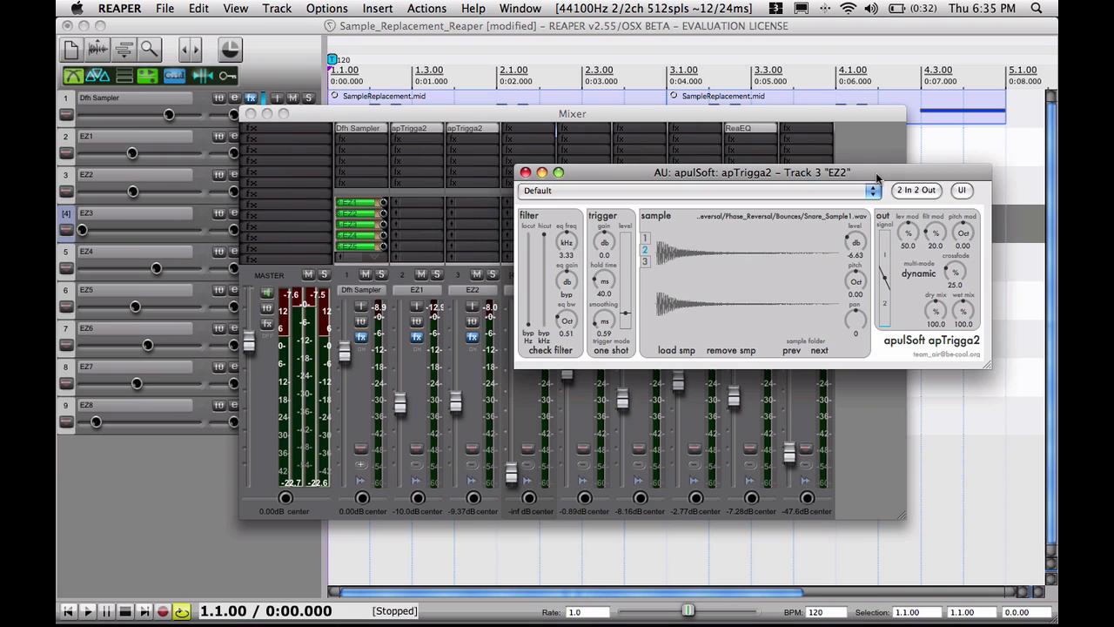
left_click_drag(884, 279, 883, 298)
mouse_move(885, 277)
left_mouse_down()
mouse_move(887, 318)
mouse_move(887, 250)
mouse_move(887, 303)
mouse_move(886, 261)
mouse_move(887, 275)
left_mouse_up()
Step: Play the layered snare, then compare the settings of sample slots 1 and 2
left_click(908, 25)
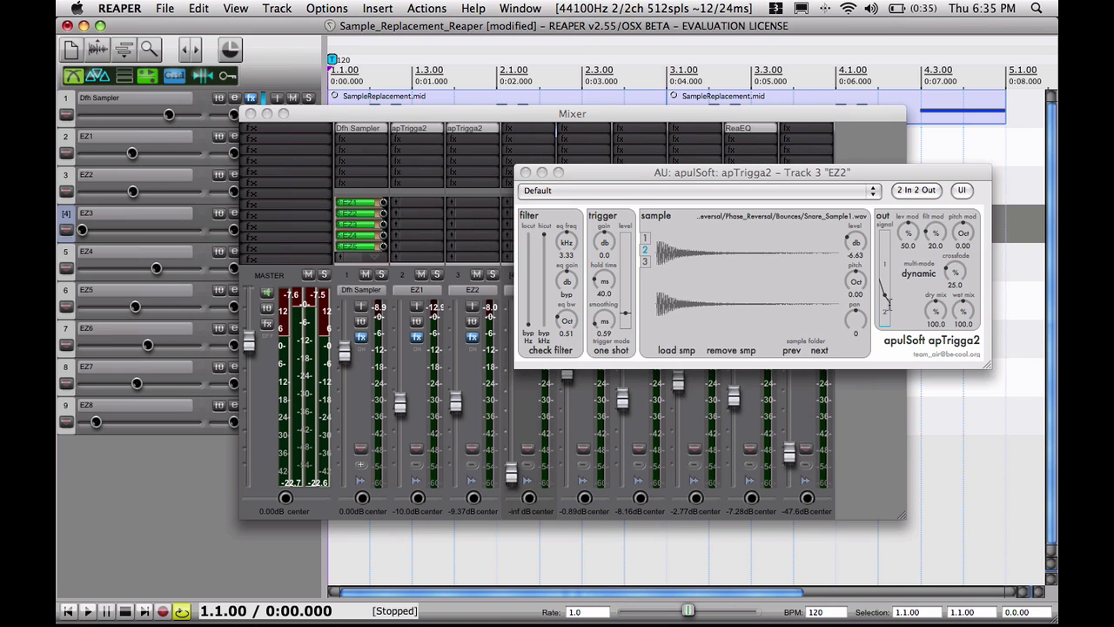
key("space")
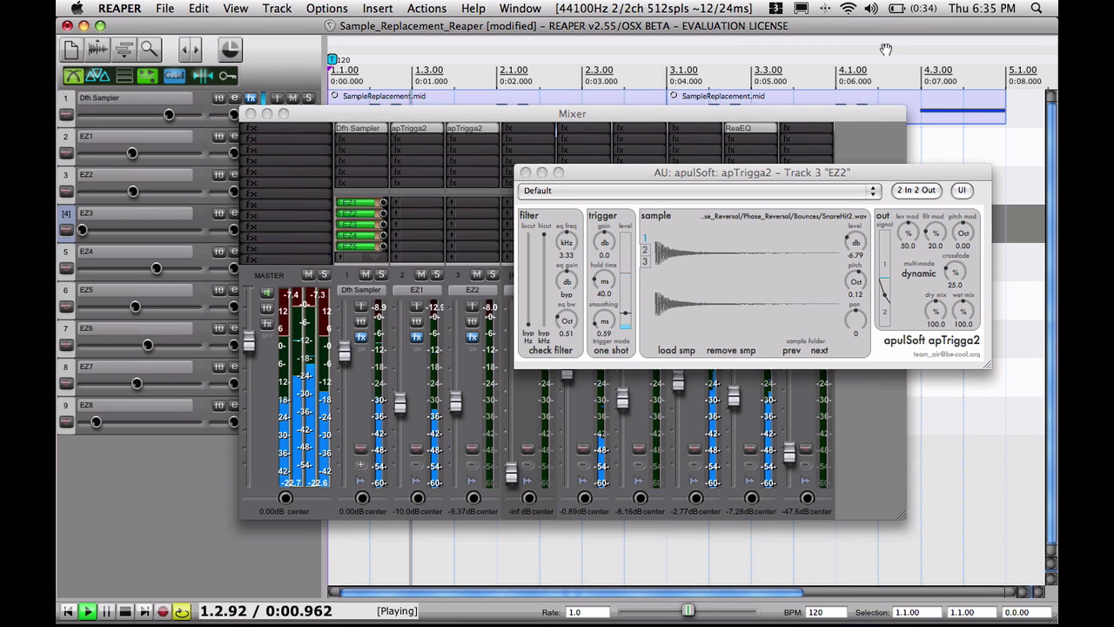
key("space")
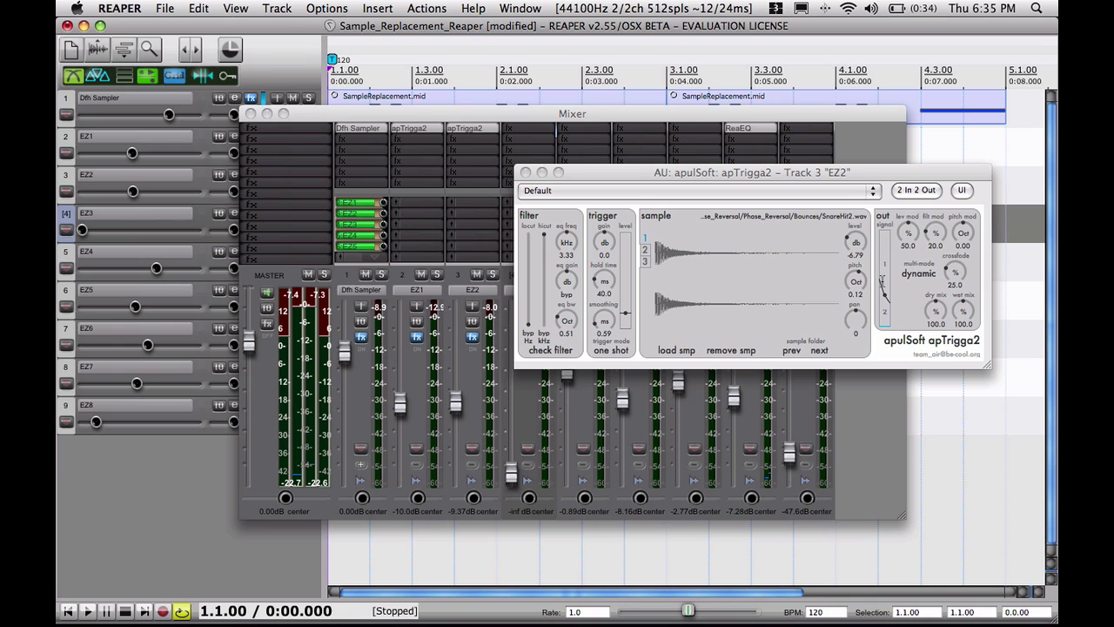
left_click(645, 252)
left_click(645, 239)
Step: During playback, raise SnareHit2's pitch in slot 1 to about 0.04
left_click(838, 39)
key("space")
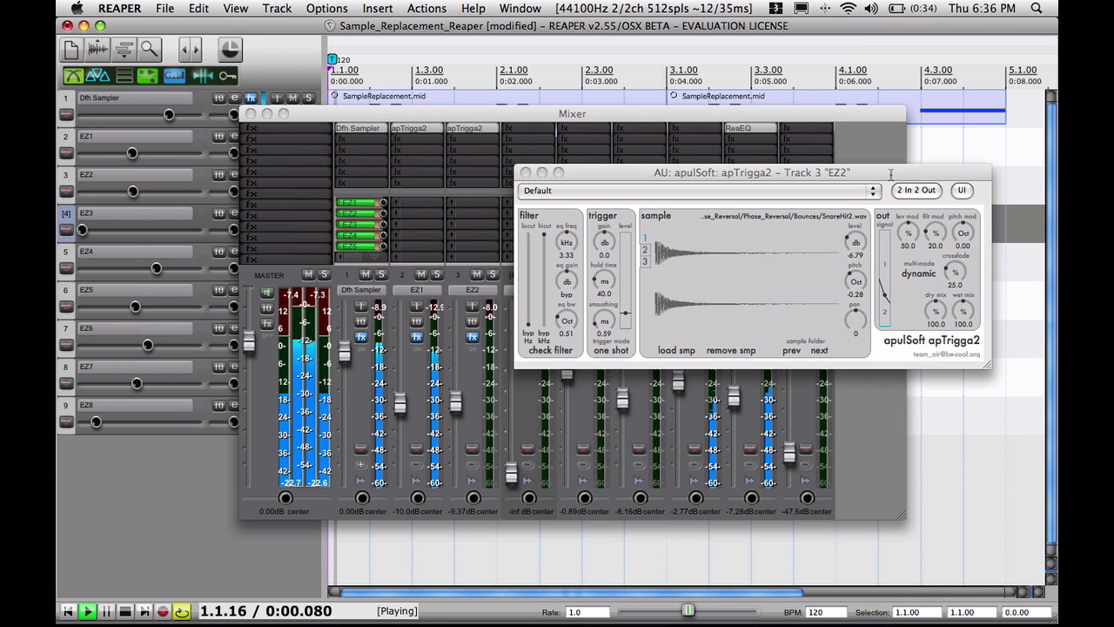
left_click(894, 171)
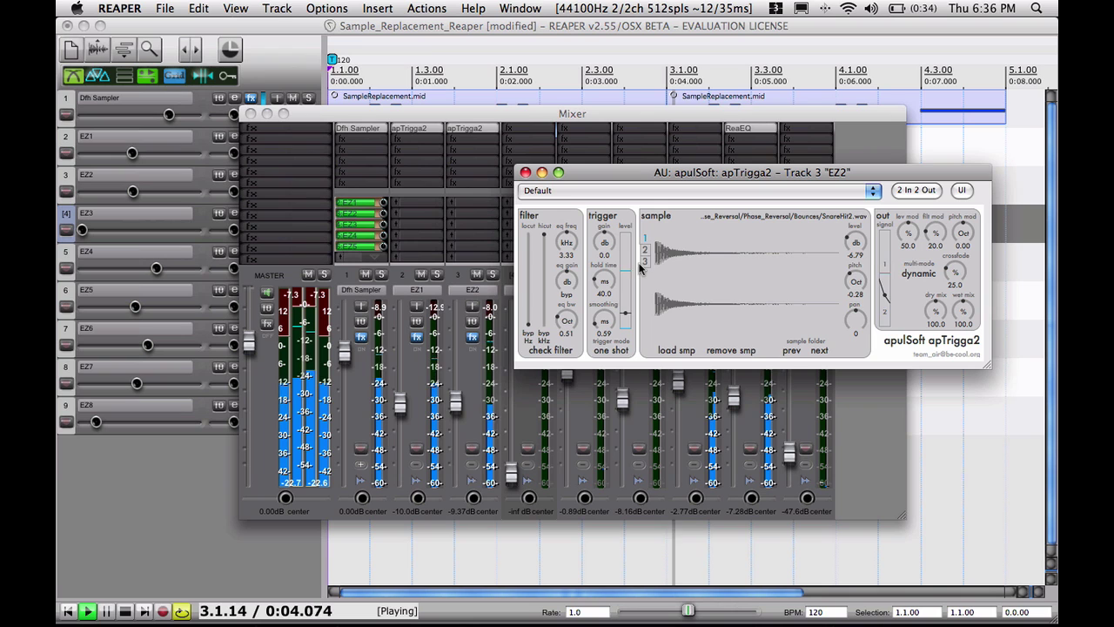
left_click_drag(858, 287, 860, 276)
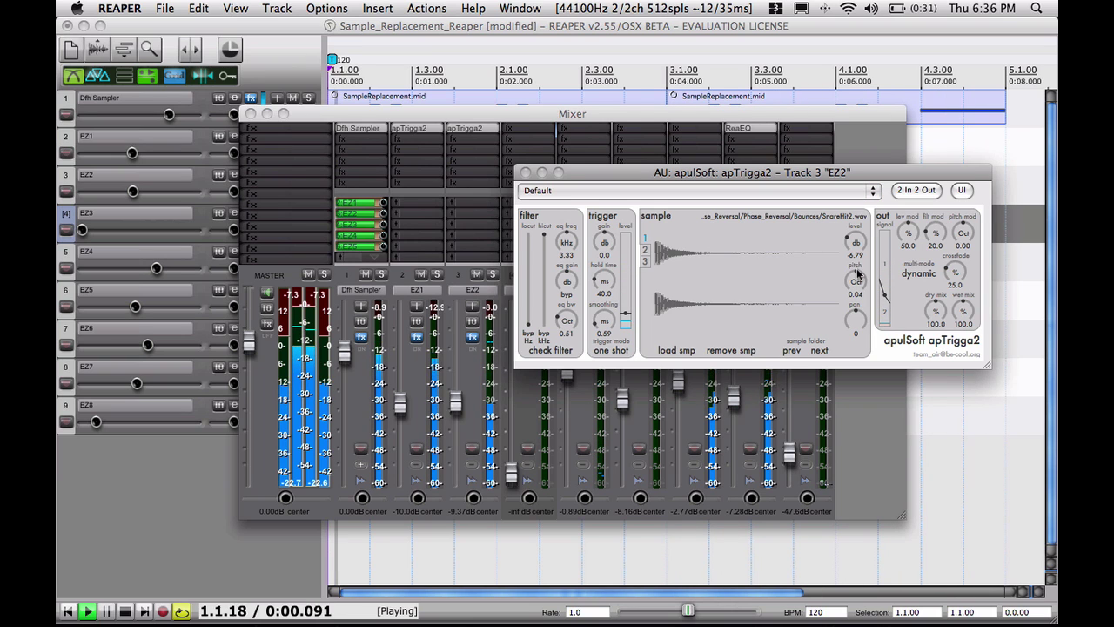
left_click(646, 250)
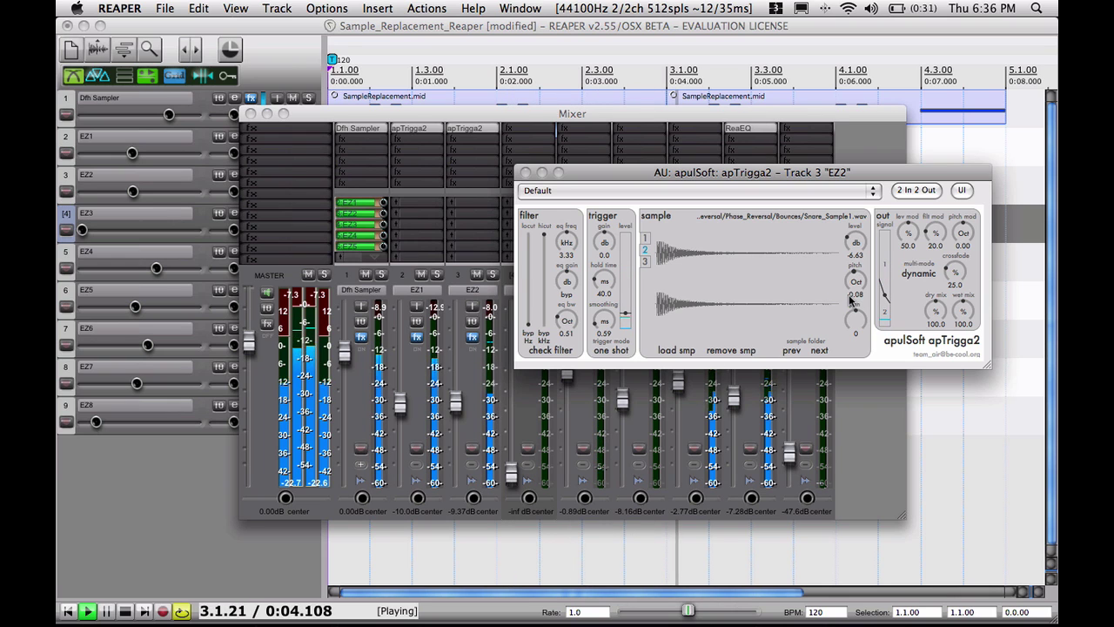
Step: Tune SnareHit2 to 0.12 and Snare_Sample1 to 0.02 pitch, then stop playback
left_click_drag(850, 297, 851, 298)
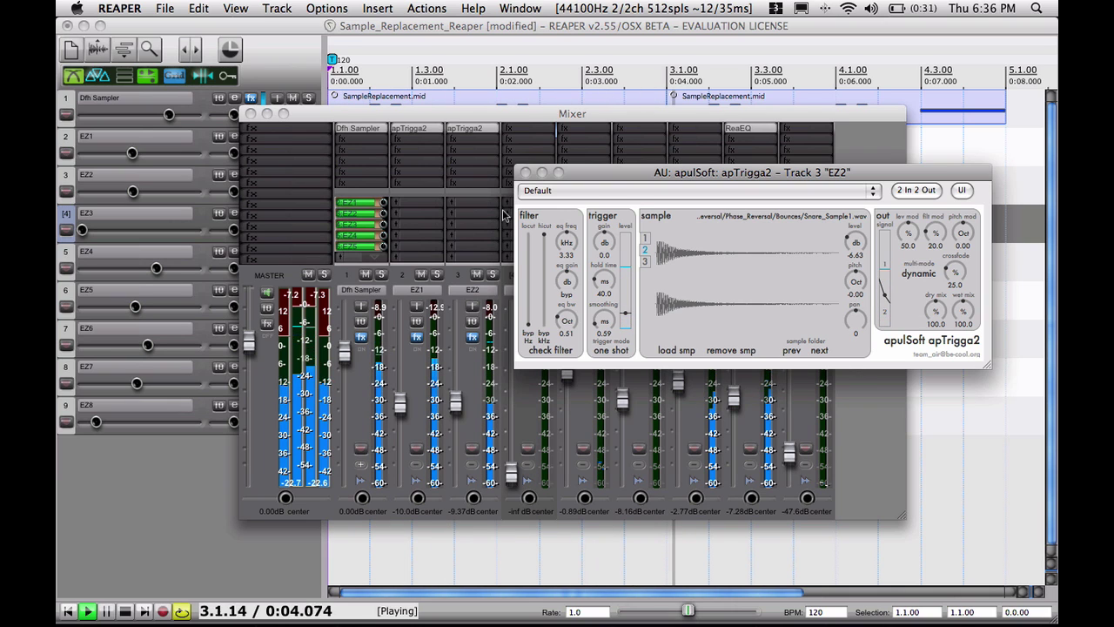
left_click(819, 350)
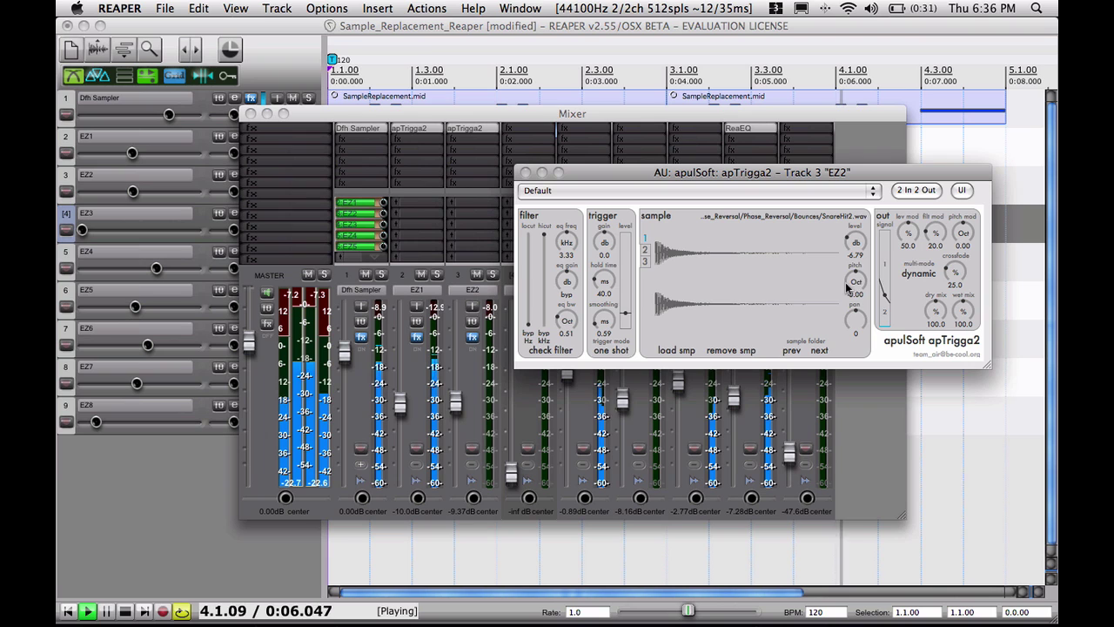
left_click_drag(855, 279, 856, 279)
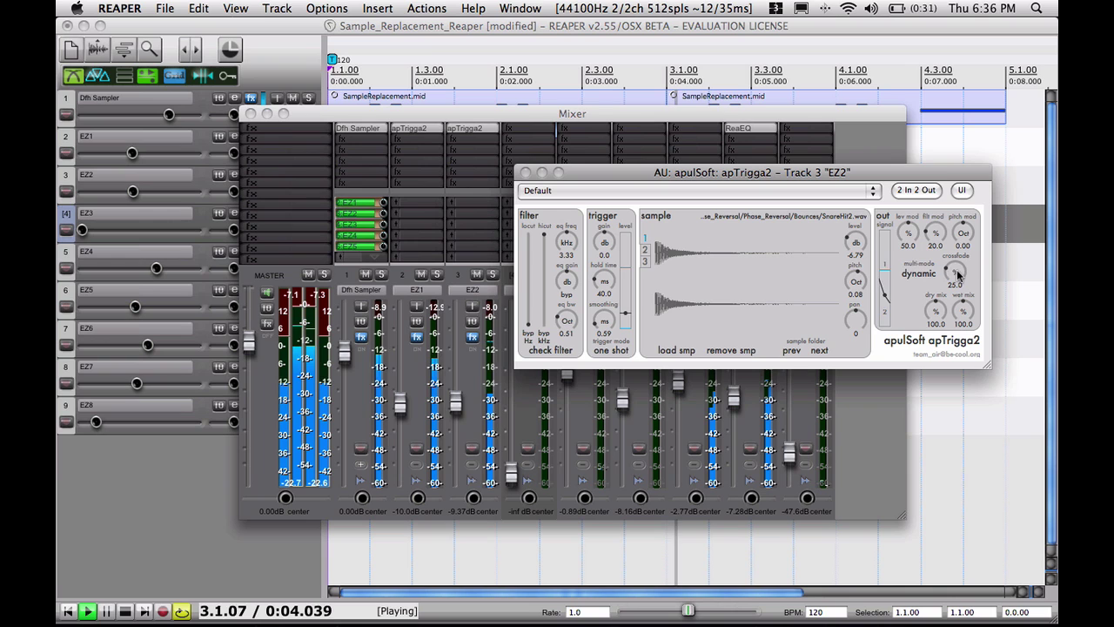
left_click_drag(859, 280, 861, 287)
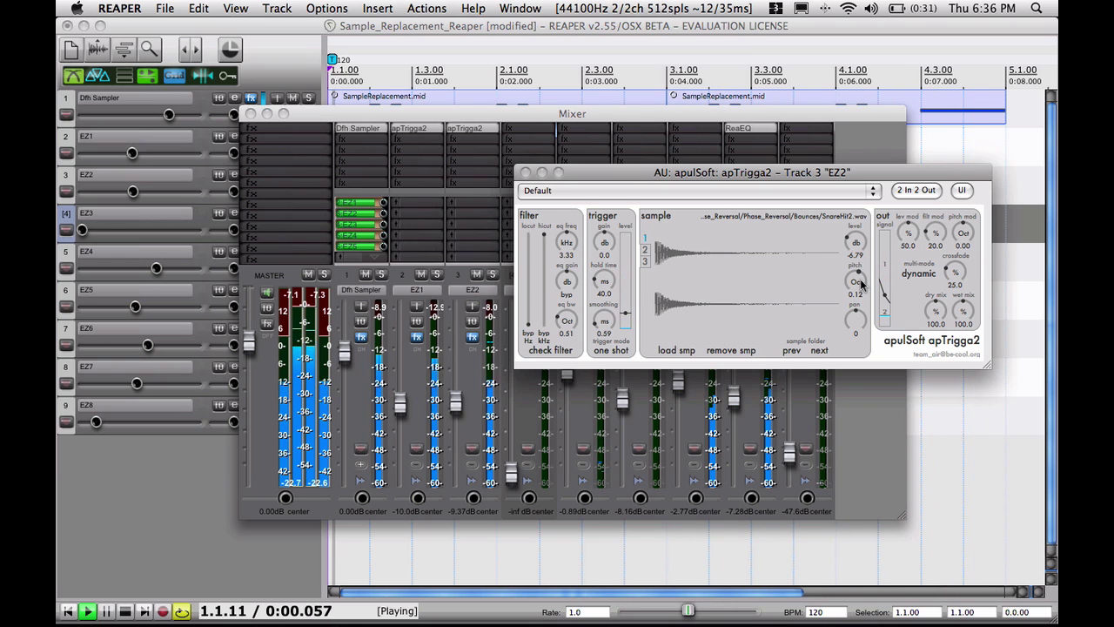
left_click(647, 250)
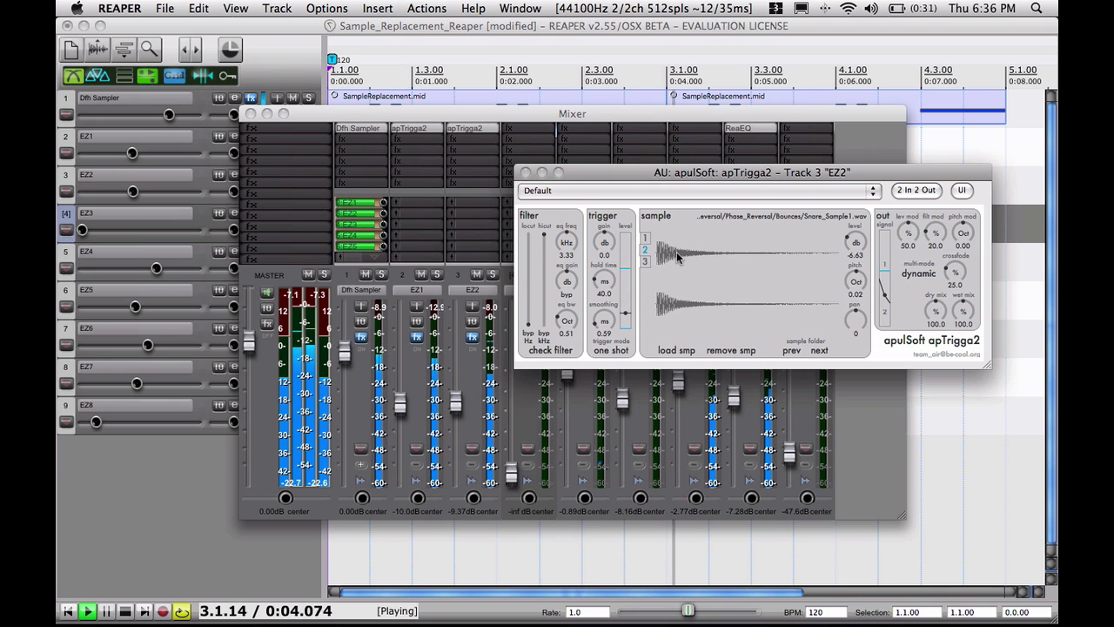
left_click(780, 58)
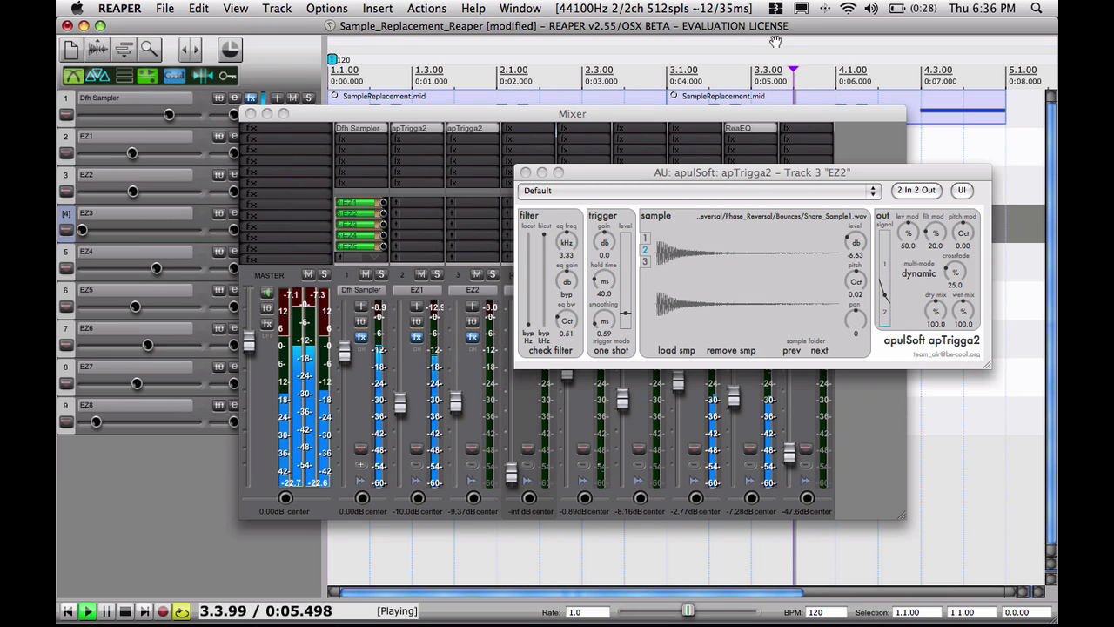
key("space")
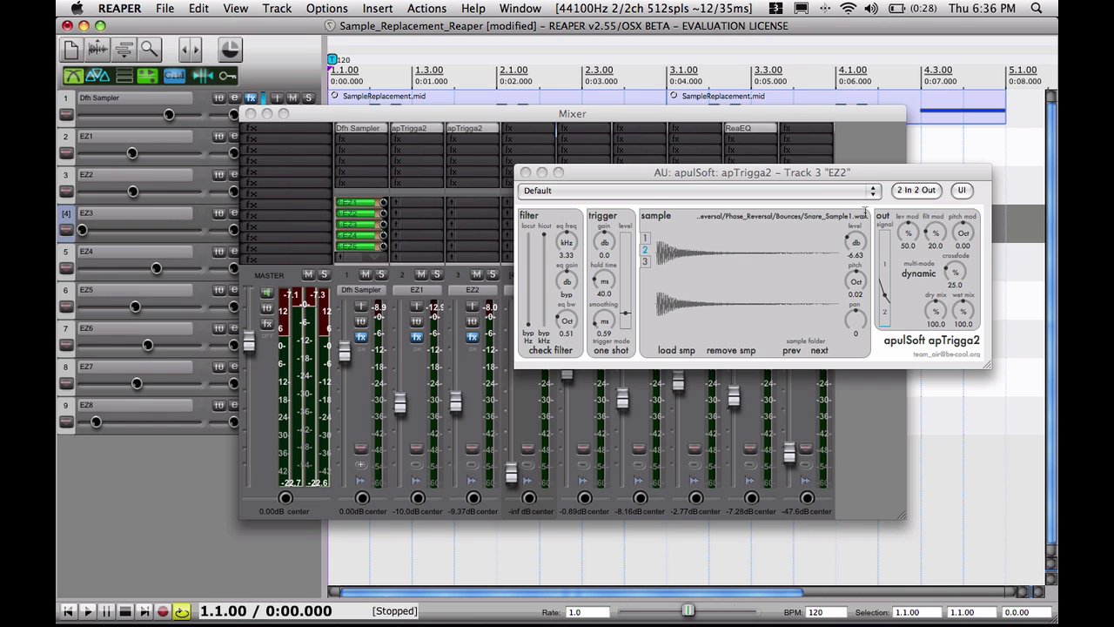
Step: Move the apTrigga2 window aside and switch to Safari's Limitless Studios page
left_click_drag(831, 177, 750, 234)
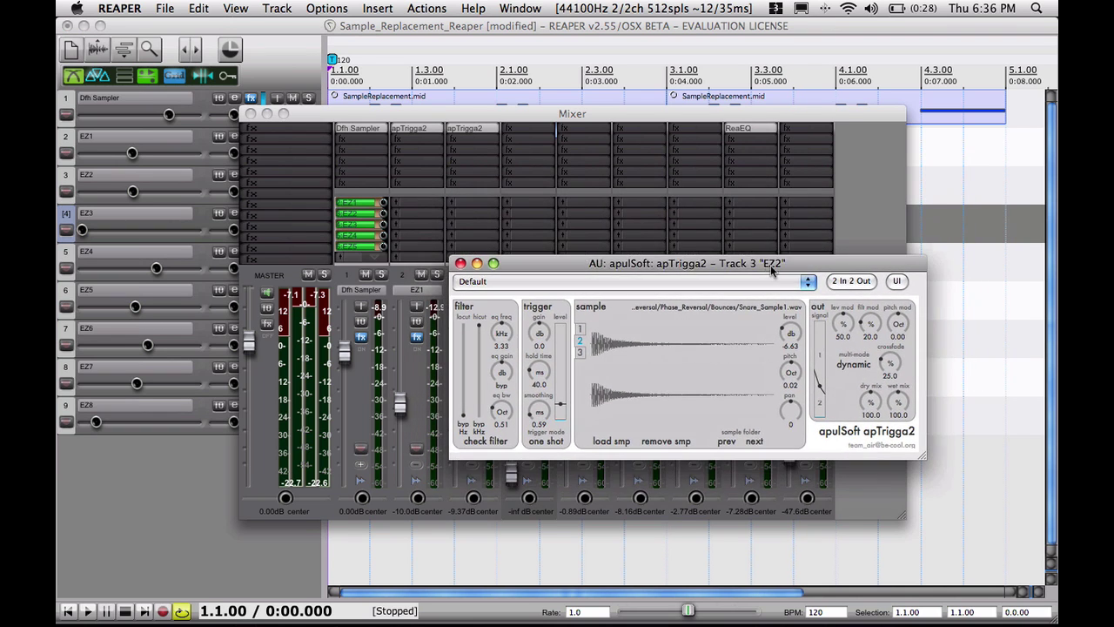
mouse_move(771, 271)
left_mouse_down()
mouse_move(797, 260)
mouse_move(785, 260)
left_mouse_up()
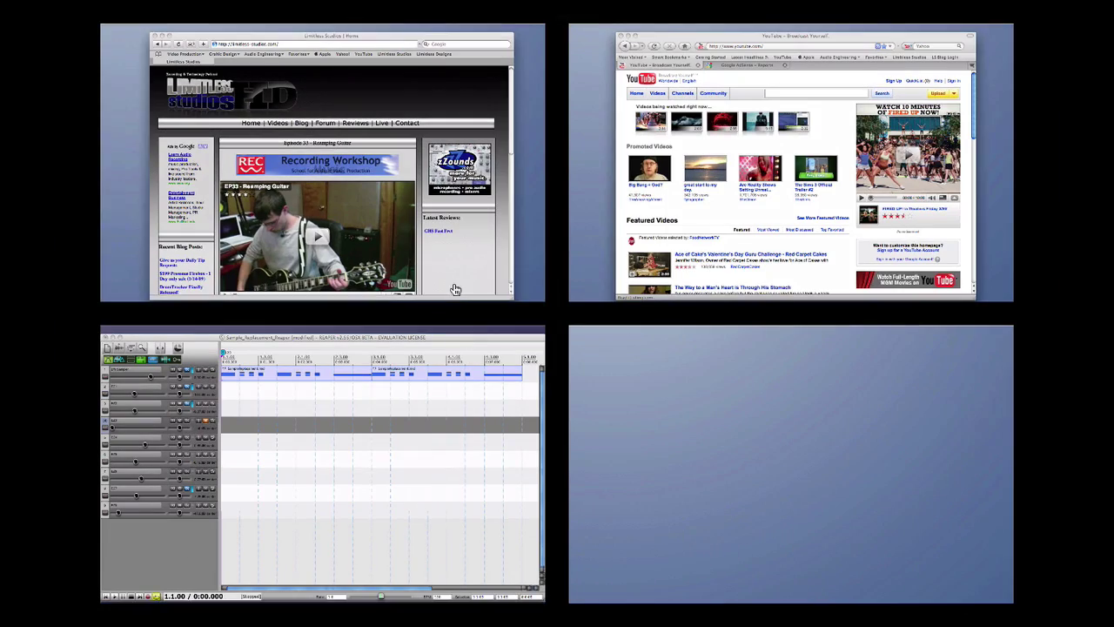
left_click(455, 289)
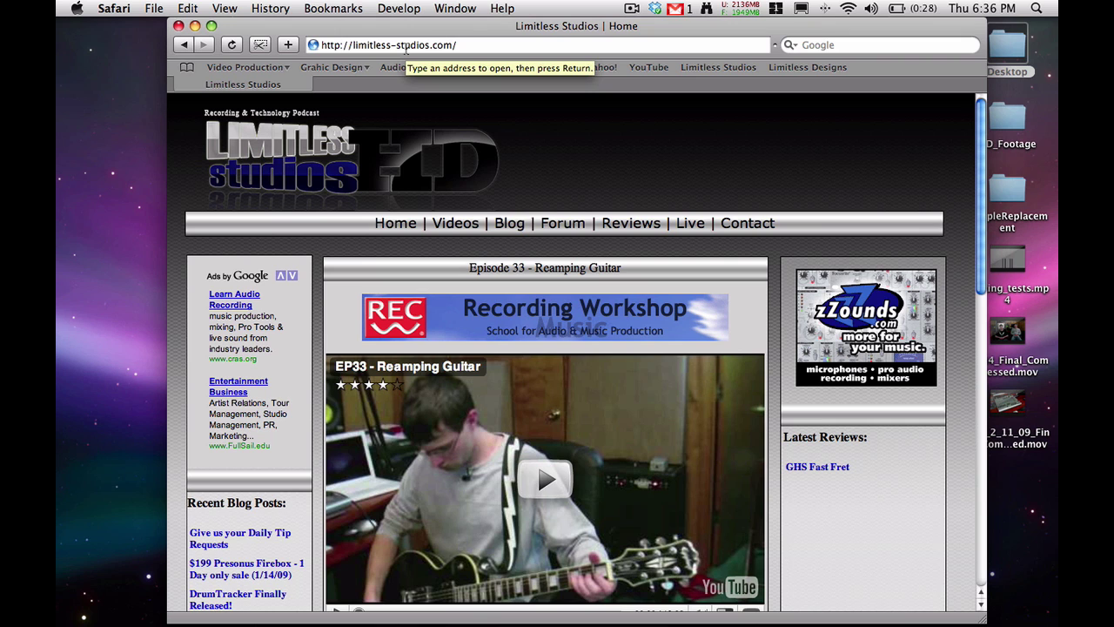
Step: Open the Limitless Studios forum and scroll through its list of boards
left_click(548, 224)
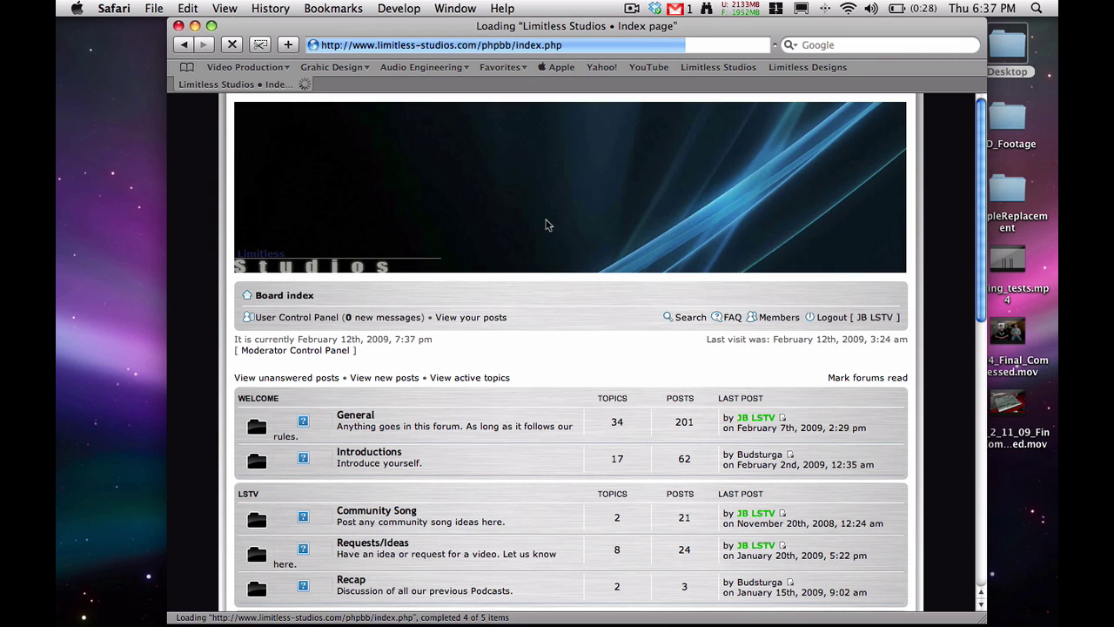
scroll(549, 252, "down", 5)
scroll(391, 253, "down", 3)
scroll(305, 261, "up", 5)
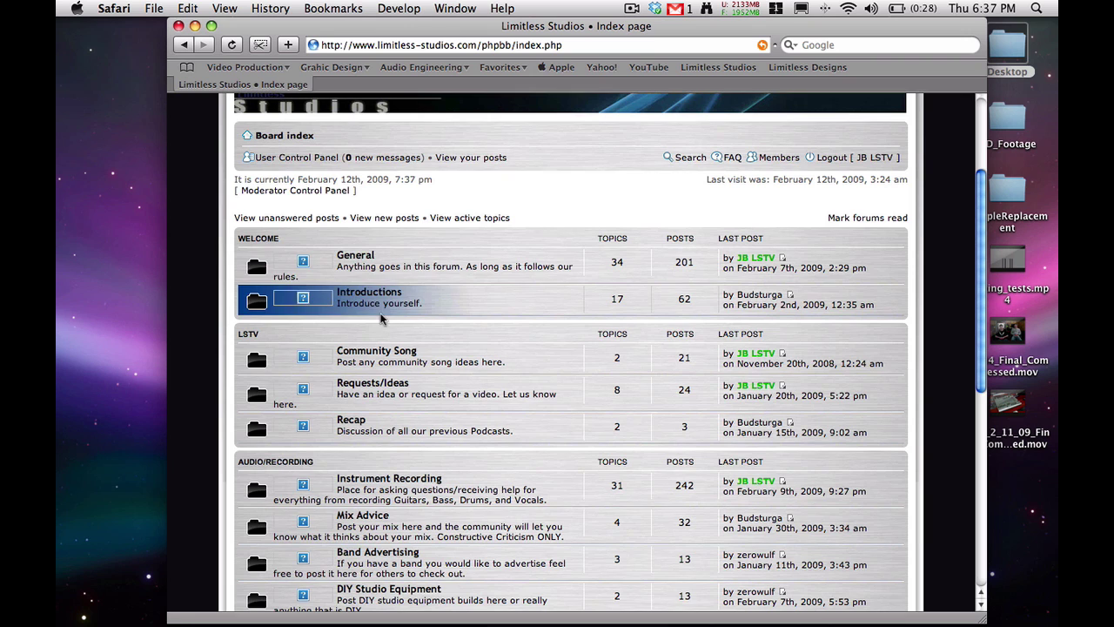
scroll(366, 296, "down", 3)
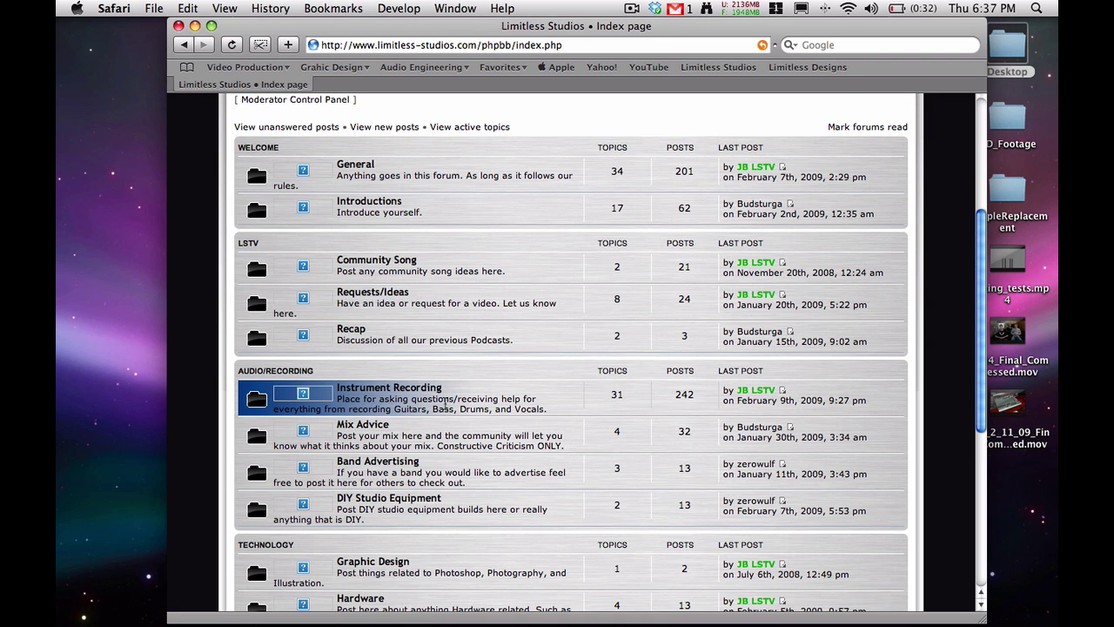
scroll(446, 404, "down", 4)
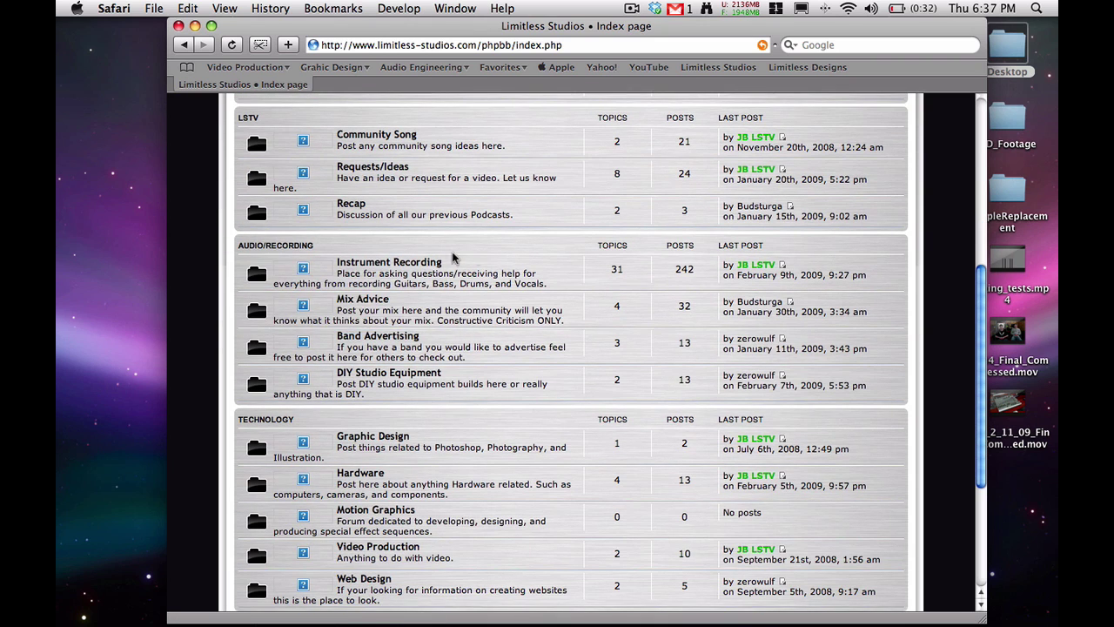